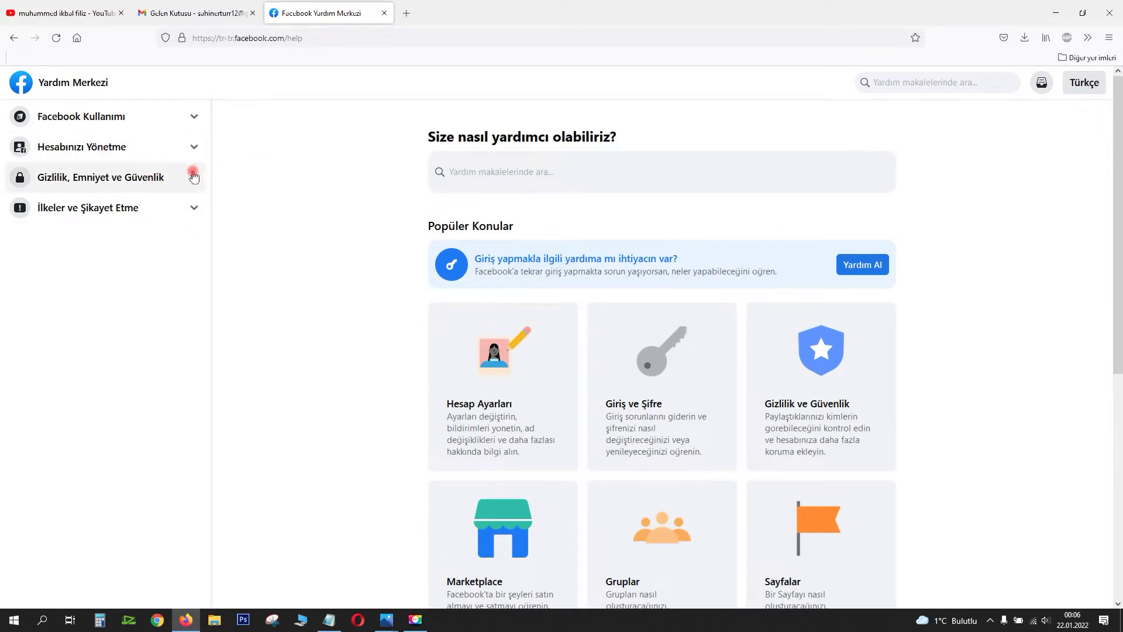
# Step: Expand the İlkeler ve Şikayet Etme topics on the Help Center home page
pyautogui.click(193, 207)
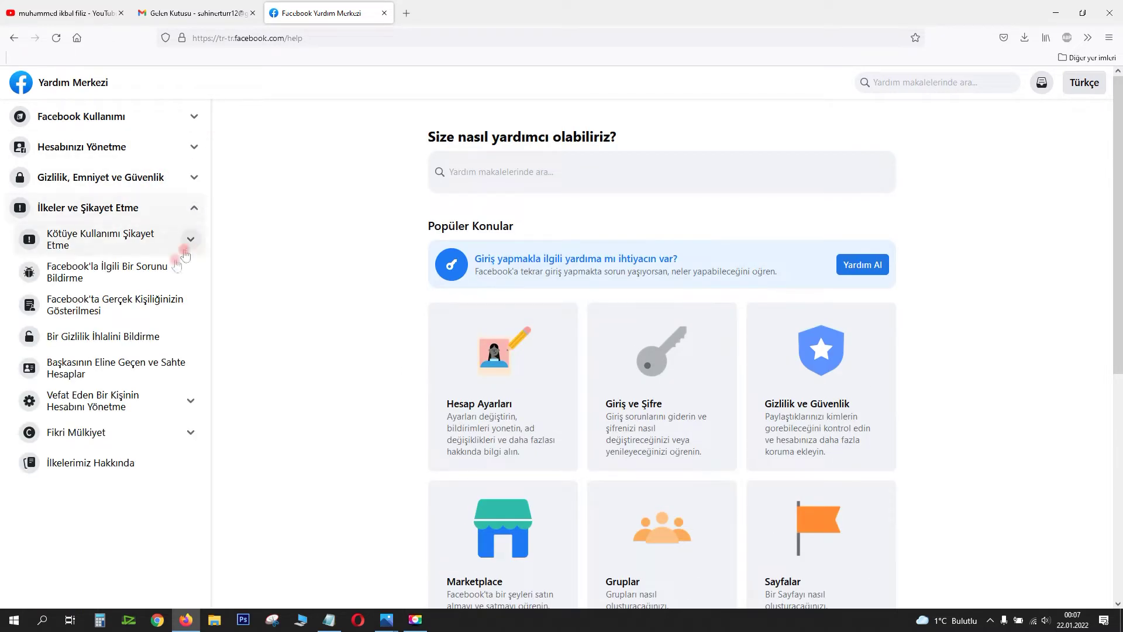
# Step: Follow the problem-reporting and feedback articles to the unsolicited 'talep edilmeden görüş' form
pyautogui.click(159, 274)
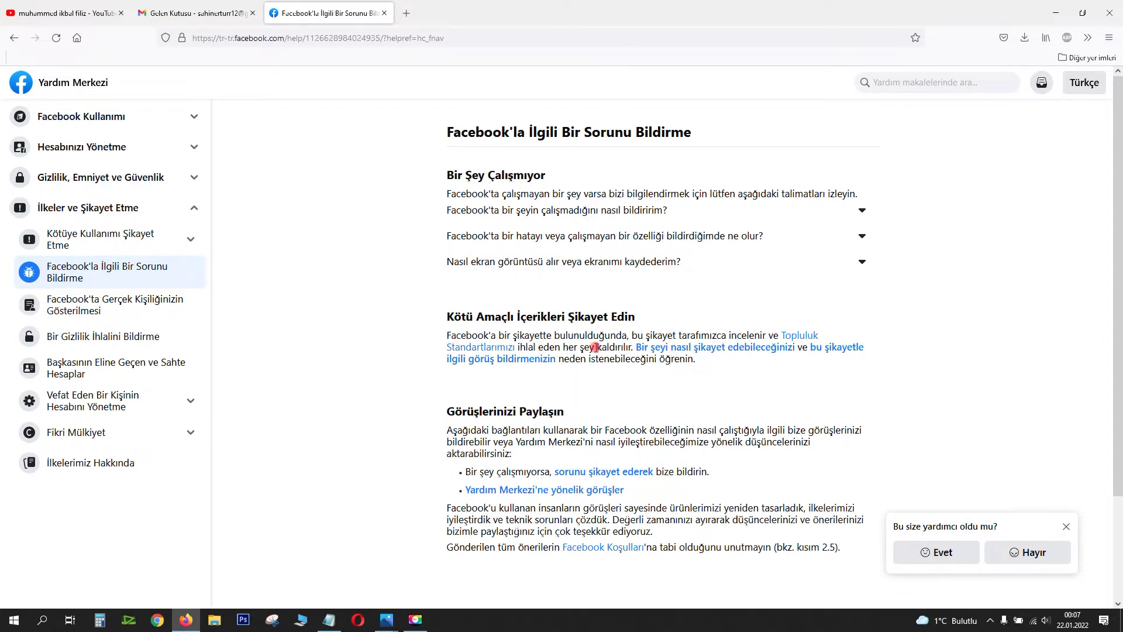
pyautogui.moveTo(633, 347); pyautogui.dragTo(387, 335)
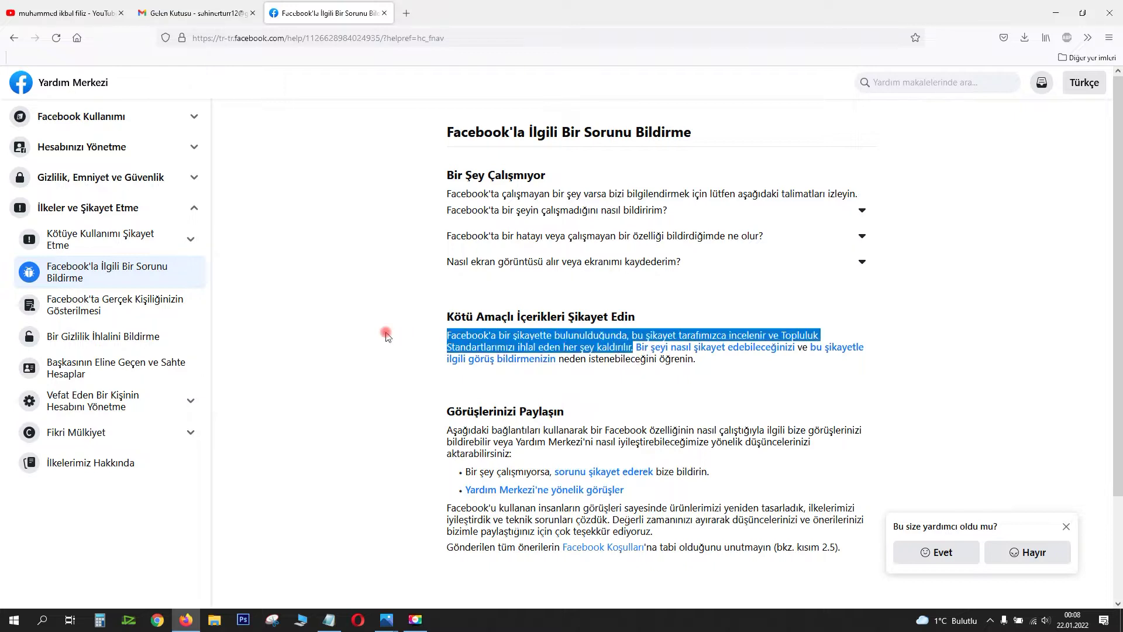
pyautogui.click(386, 335)
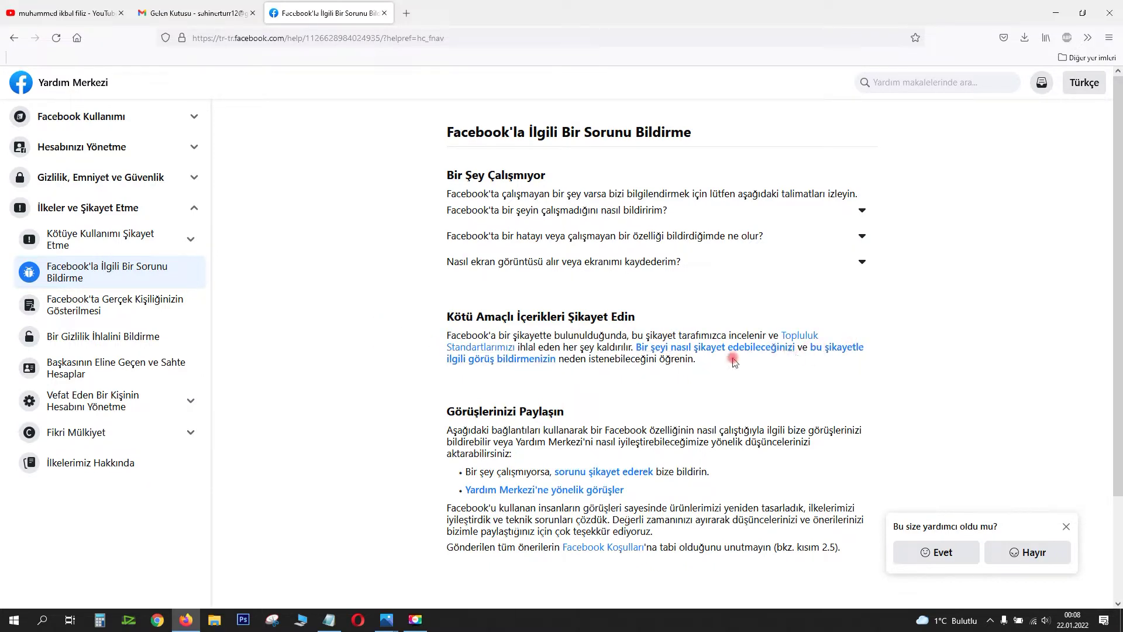
pyautogui.click(842, 349)
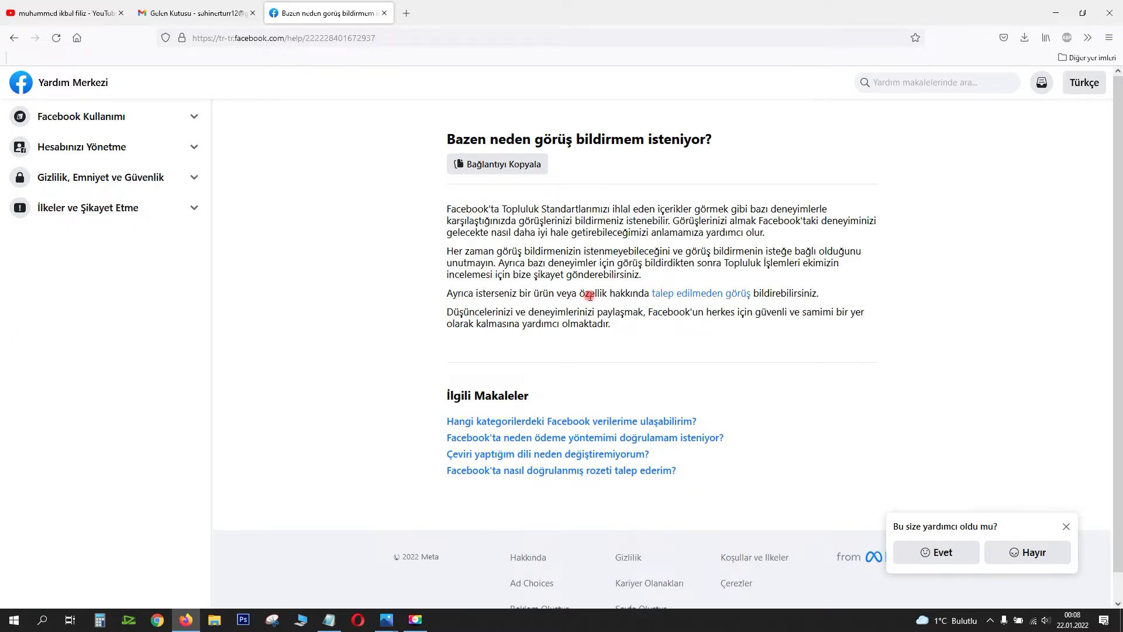
pyautogui.click(733, 300)
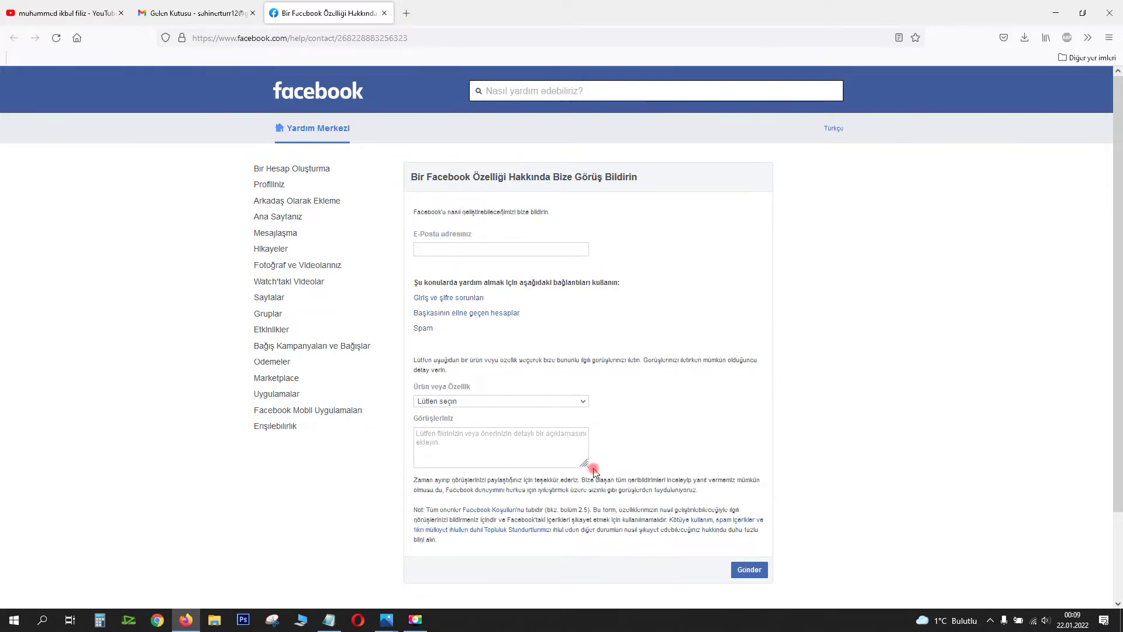
# Step: Enlarge the Görüşleriniz feedback text box
pyautogui.moveTo(584, 464); pyautogui.dragTo(715, 517)
pyautogui.click(625, 474)
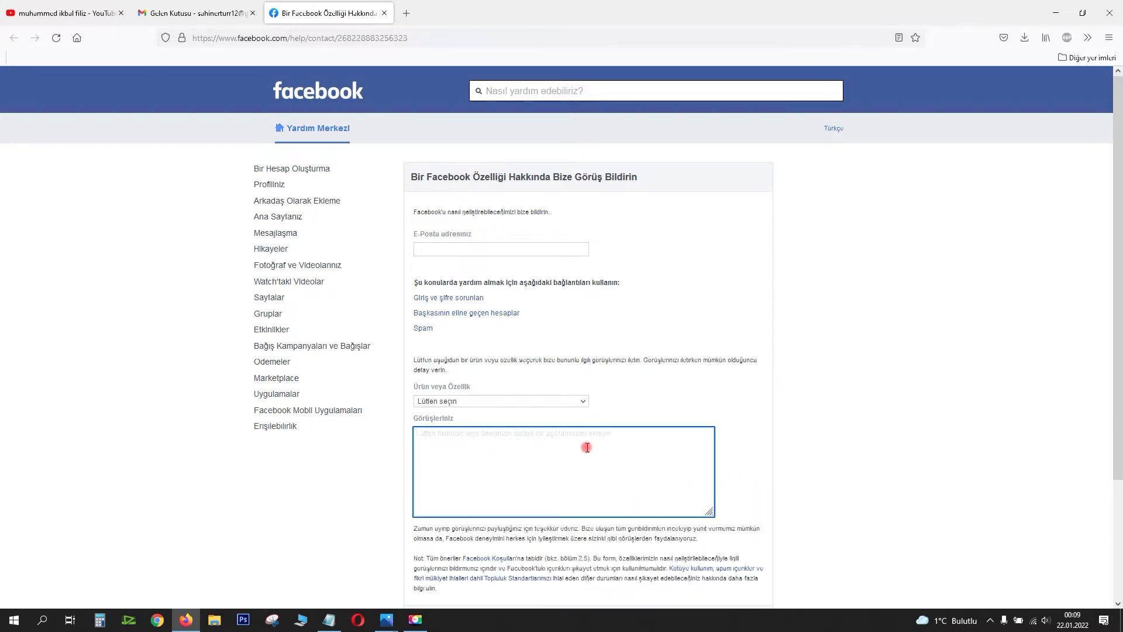
pyautogui.scroll(-2, 603, 448)
pyautogui.scroll(1, 586, 448)
# Step: Paste the contact e-mail address into the E-Posta field
pyautogui.click(462, 186)
pyautogui.hotkey('ctrl', 'v')
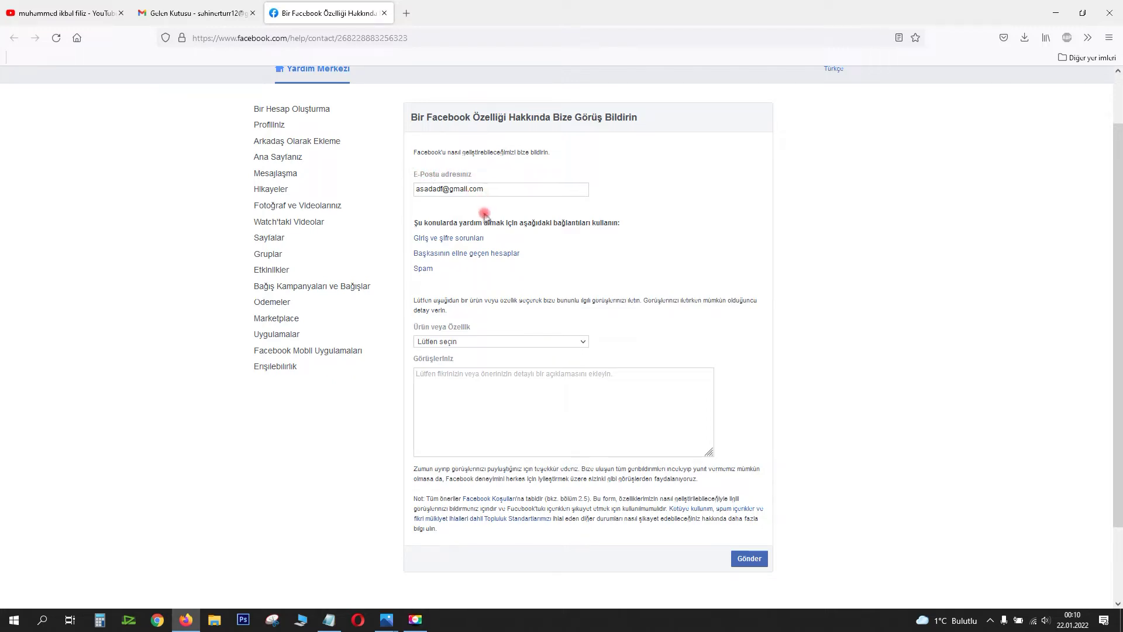
pyautogui.moveTo(498, 188); pyautogui.dragTo(381, 183)
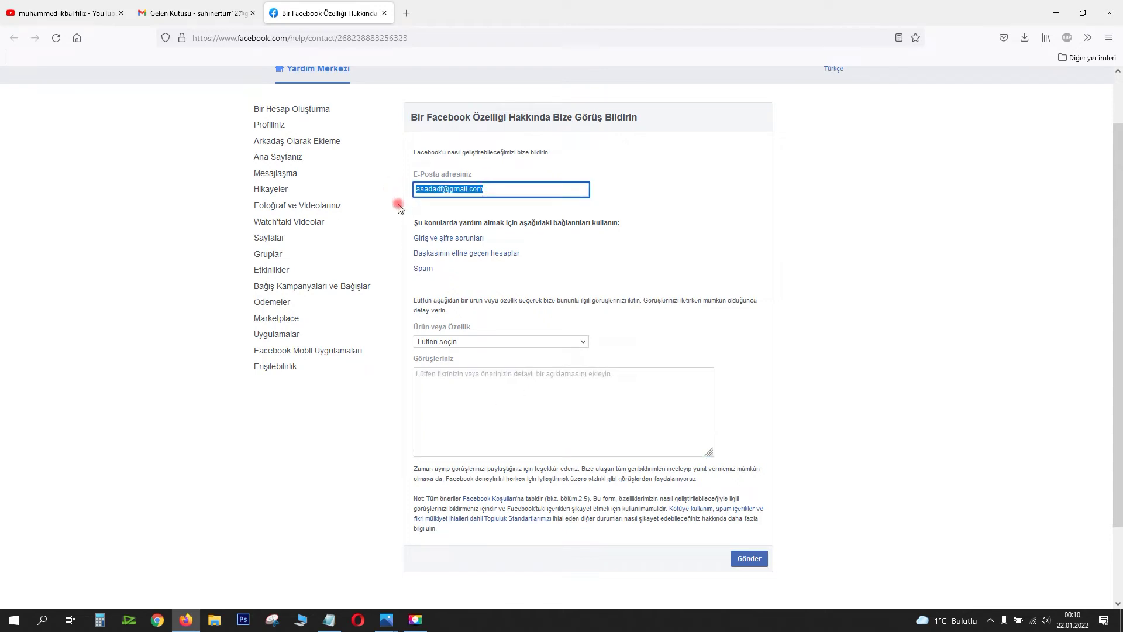
pyautogui.click(398, 205)
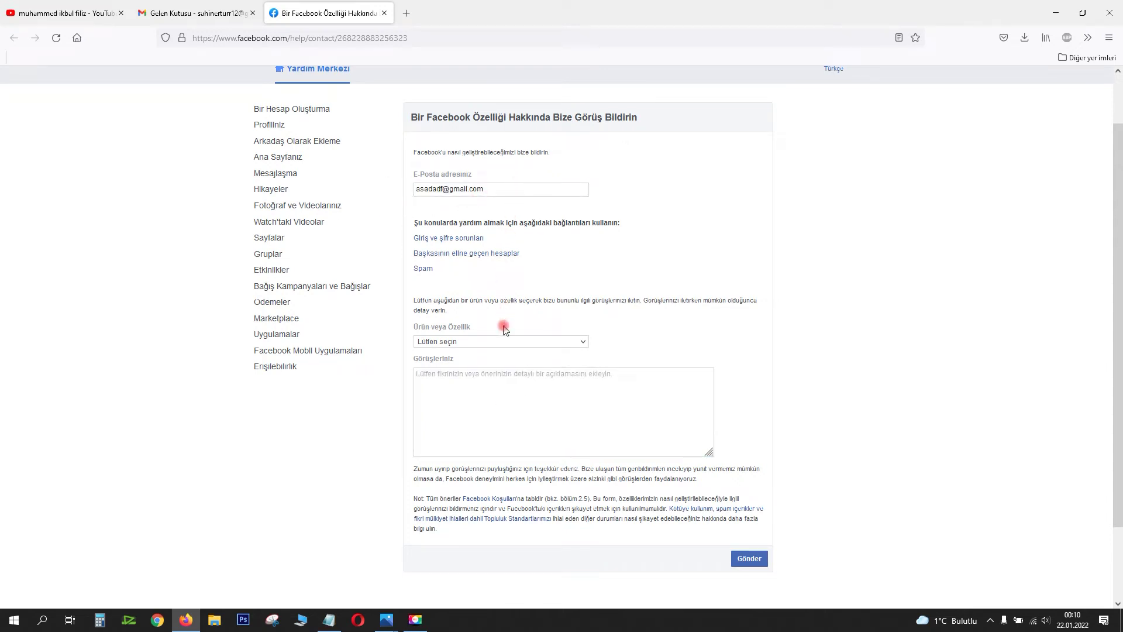
# Step: Choose Diğer as the product or feature
pyautogui.click(497, 346)
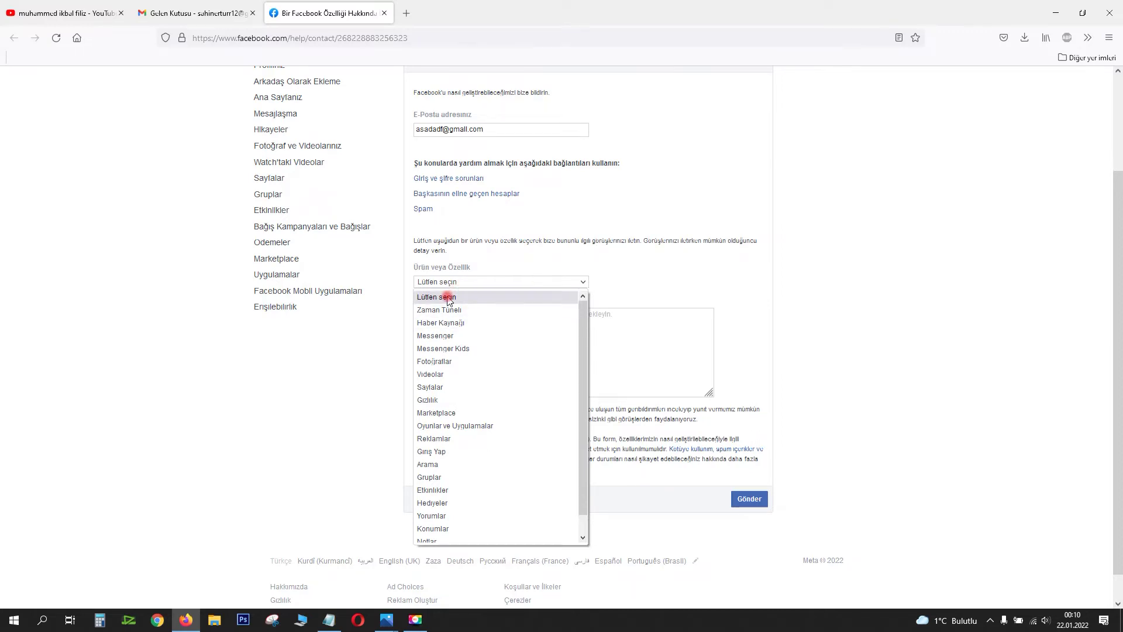
pyautogui.scroll(-2, 454, 351)
pyautogui.click(451, 534)
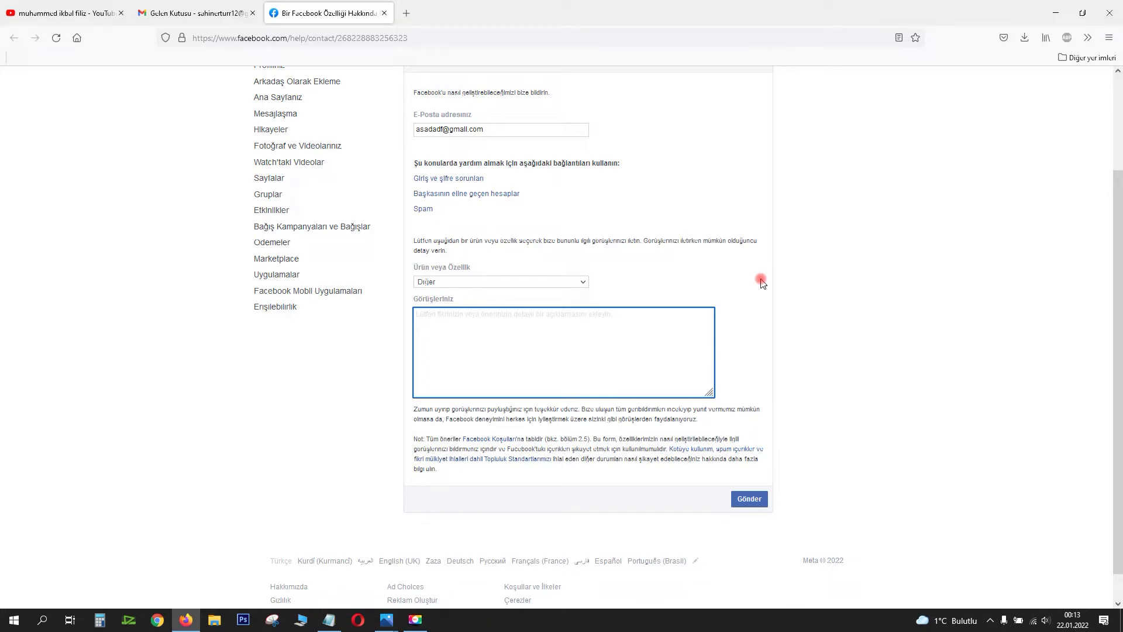
pyautogui.scroll(2, 620, 255)
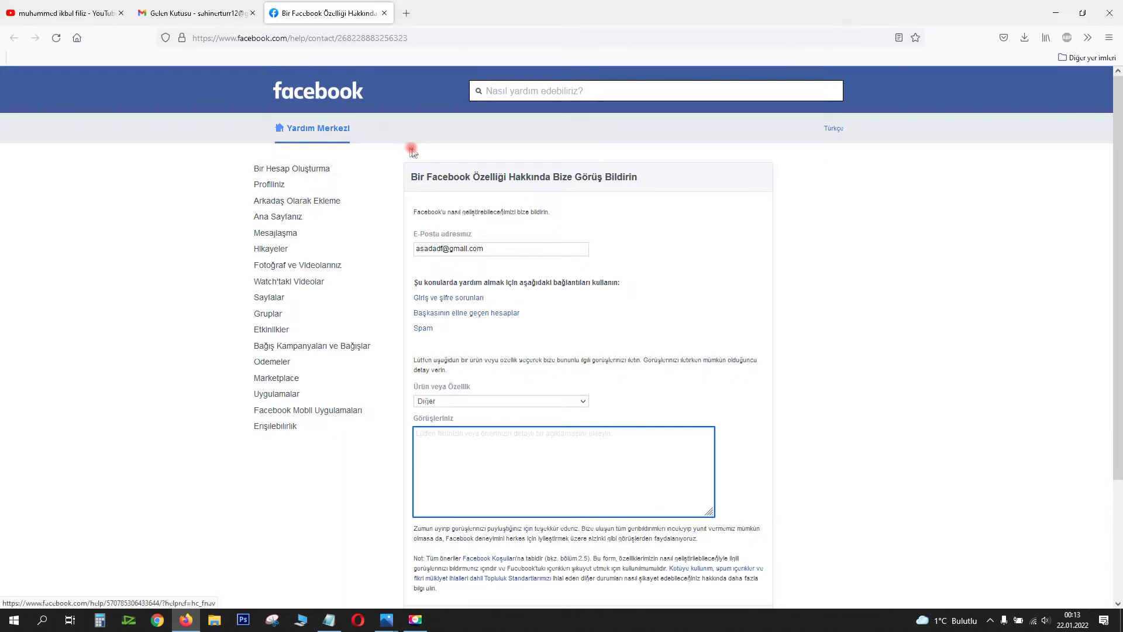
pyautogui.scroll(-2, 439, 158)
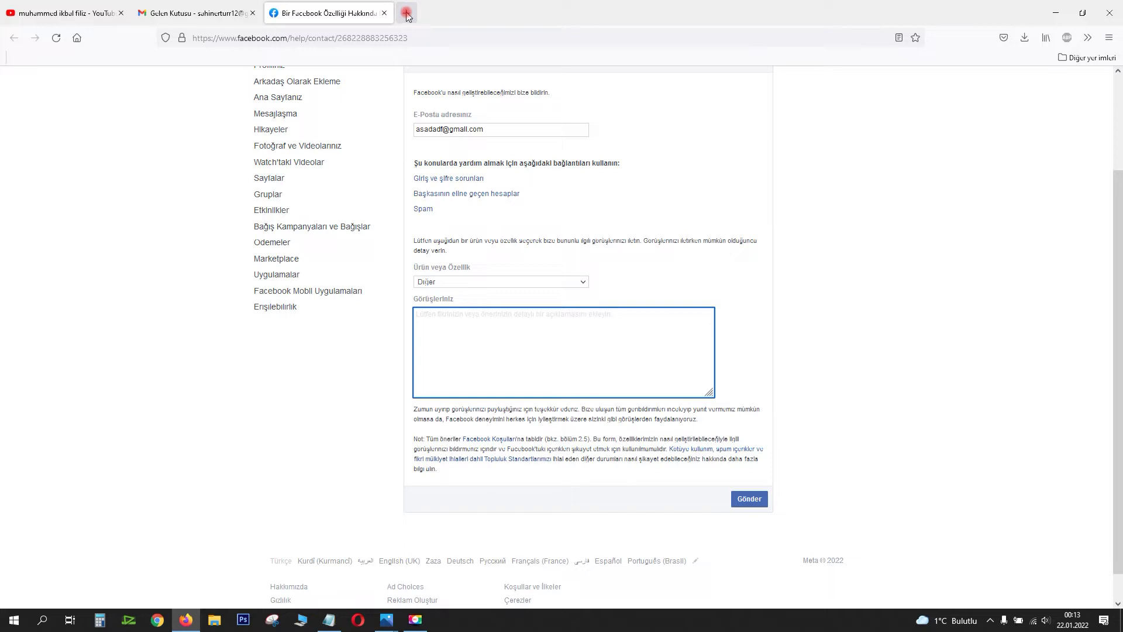
# Step: Type 'Merhabalar' and a Turkish complaint about not logging in despite the correct password
pyautogui.write('Merhabalar,')
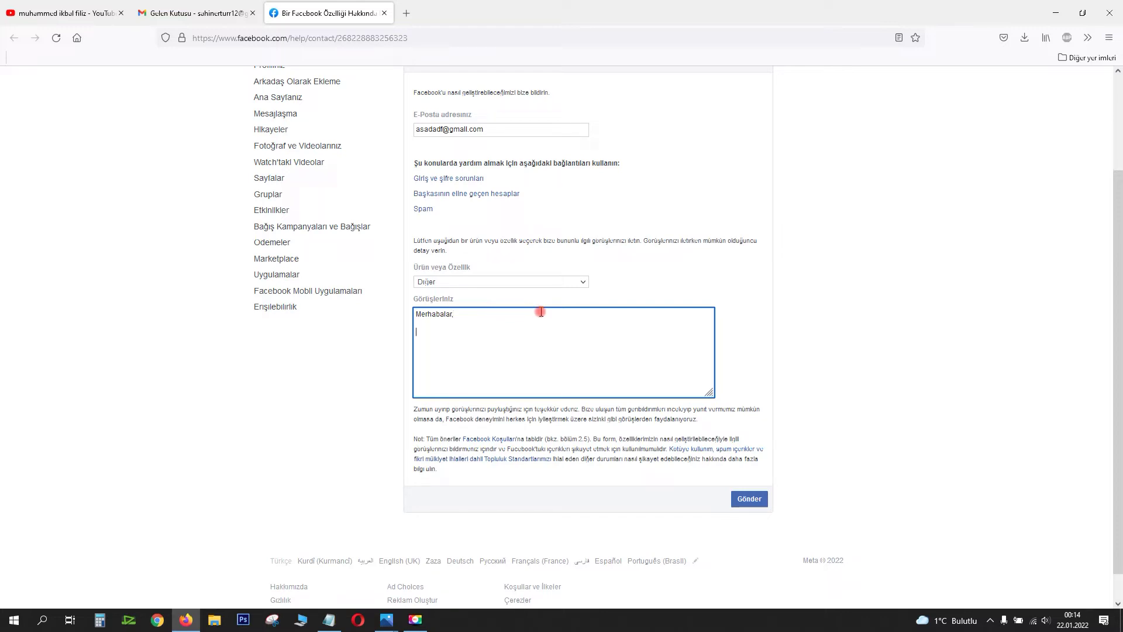
pyautogui.write('Facebook hesabıma ulaşamıyorum, Şifremi doğ')
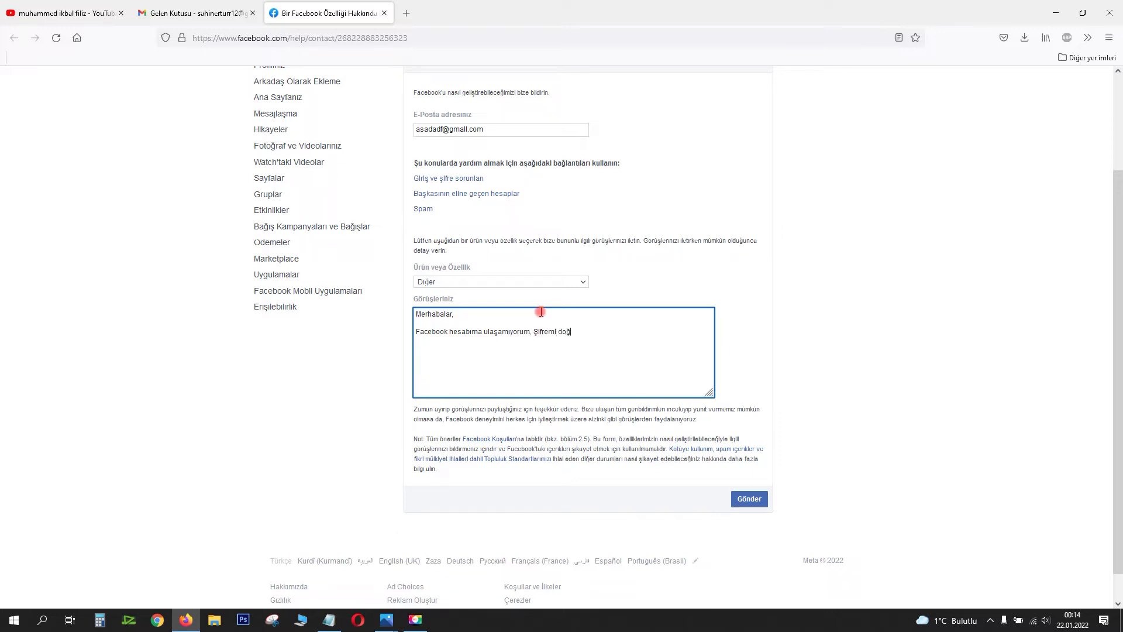
pyautogui.write('ru girdiğim halde giriş yapamıyorum. Bu konuda bana yar')
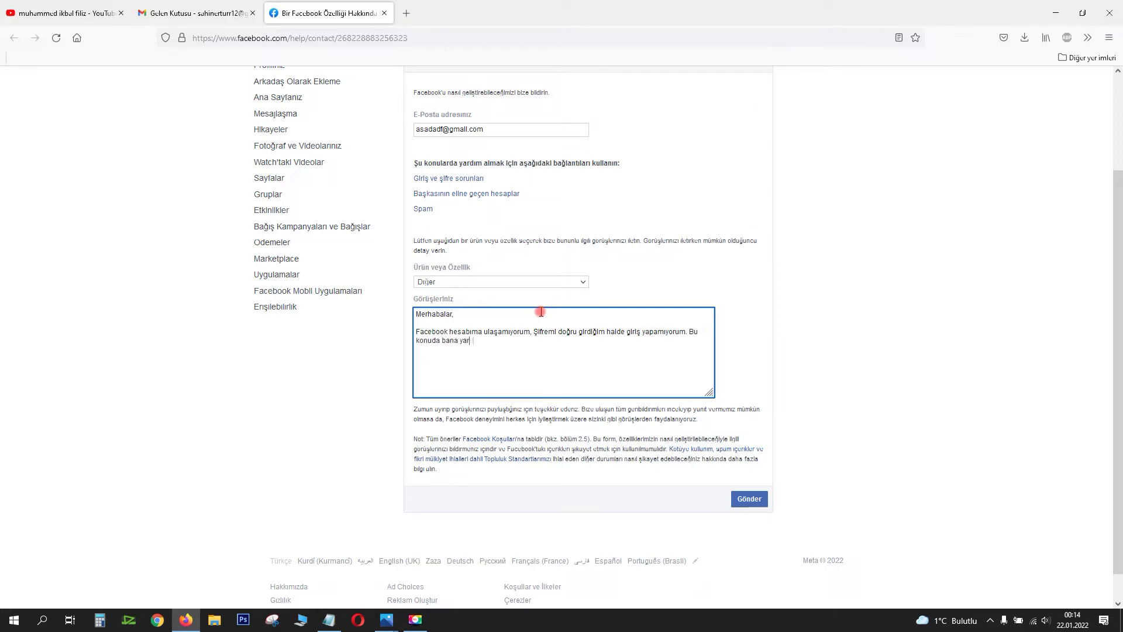
pyautogui.write('dımcı olur musunuz?')
pyautogui.press('Return')
pyautogui.press('Return')
# Step: Add separate lines labelled for the Facebook ID, Kullanıcı adı and Ülke
pyautogui.write('Facebook li')
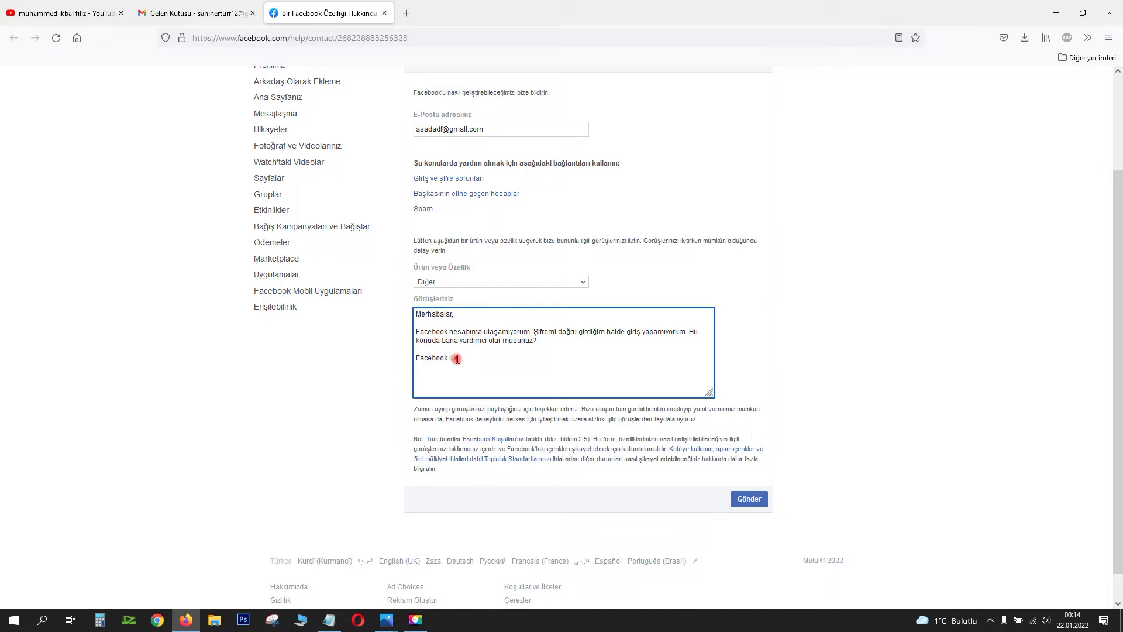
pyautogui.write(' ID')
pyautogui.press('Return')
pyautogui.write('Username')
pyautogui.write(':')
pyautogui.press('Return')
pyautogui.write('Cont')
pyautogui.press('BackSpace')
pyautogui.press('BackSpace')
# Step: Relabel the ID line 'Kullanıcı kimliği:' and add a colon after Ülke
pyautogui.press('BackSpace')
pyautogui.press('BackSpace')
pyautogui.press('BackSpace')
pyautogui.press('BackSpace')
pyautogui.press('BackSpace')
pyautogui.press('BackSpace')
pyautogui.press('BackSpace')
pyautogui.press('BackSpace')
pyautogui.press('BackSpace')
pyautogui.write('Kullanıcı adı')
pyautogui.press('Return')
pyautogui.write('Ülke')
pyautogui.press('BackSpace')
pyautogui.press('BackSpace')
pyautogui.write('Kullanıcı kimliği:')
pyautogui.press('Down')
pyautogui.write(':')
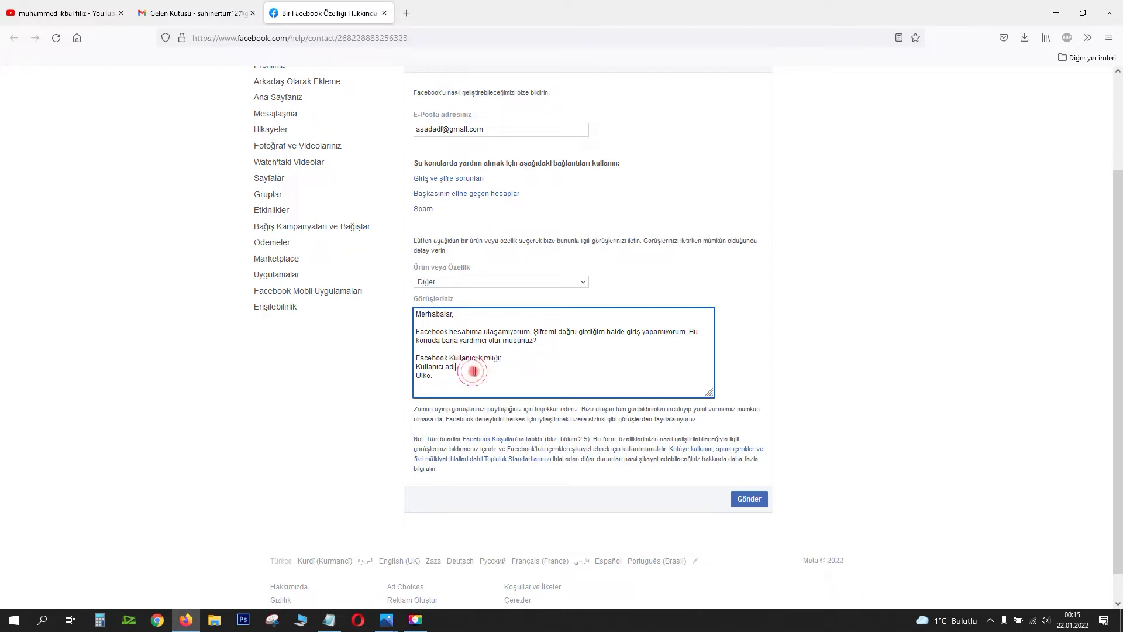
pyautogui.click(482, 377)
pyautogui.write(':')
# Step: Review the complaint text, then open the facebook.JPG screenshot in Photos
pyautogui.moveTo(416, 315); pyautogui.dragTo(525, 358)
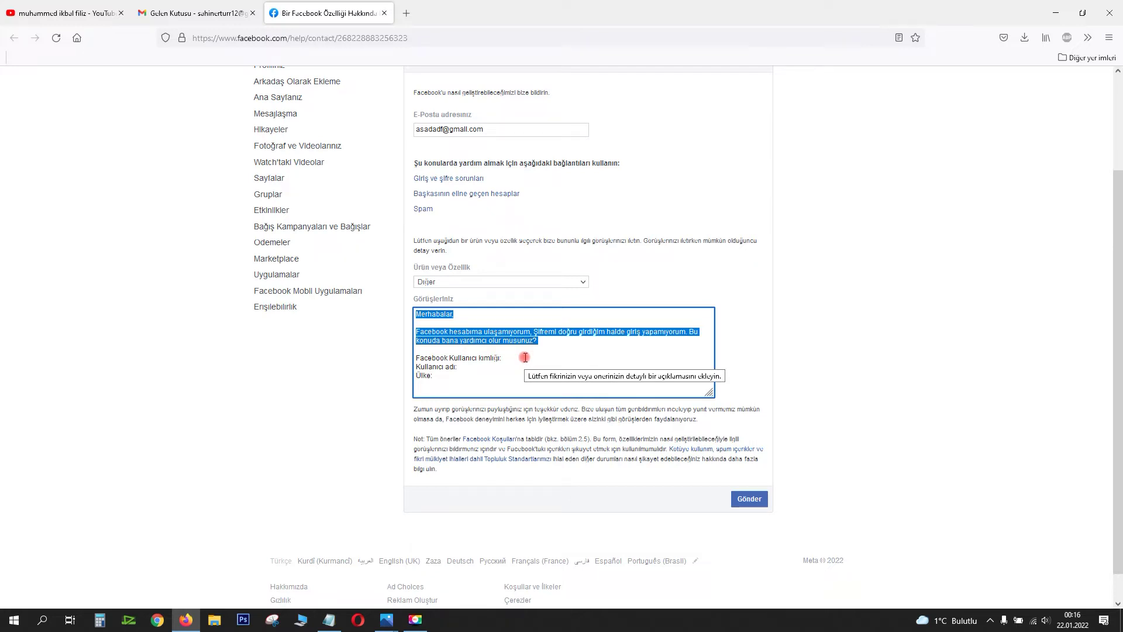
pyautogui.click(525, 357)
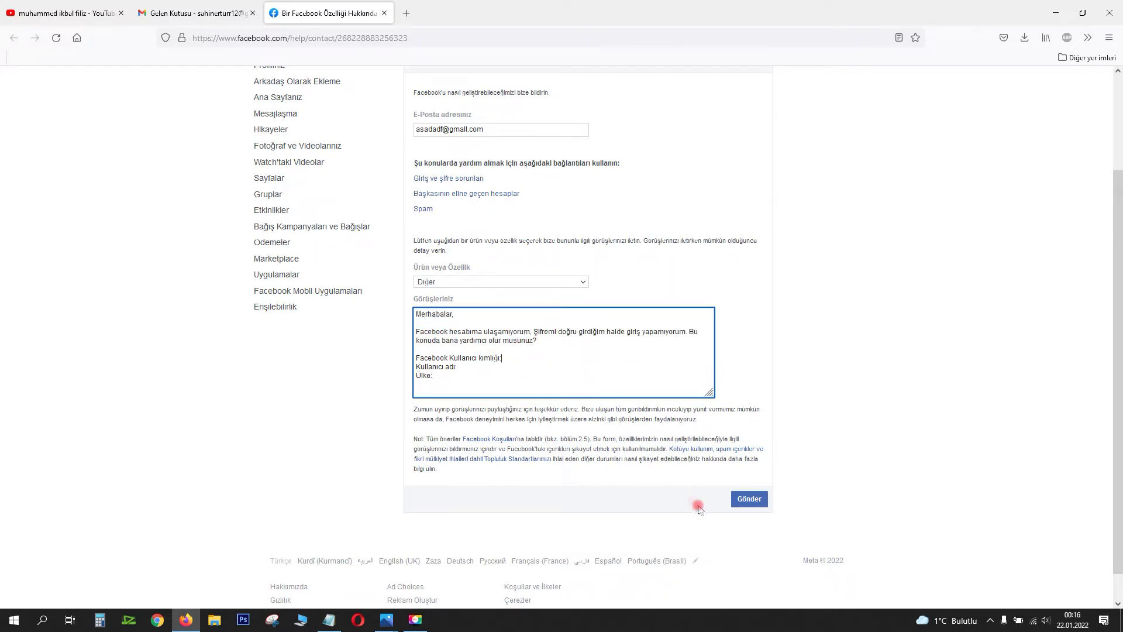
pyautogui.moveTo(394, 627)
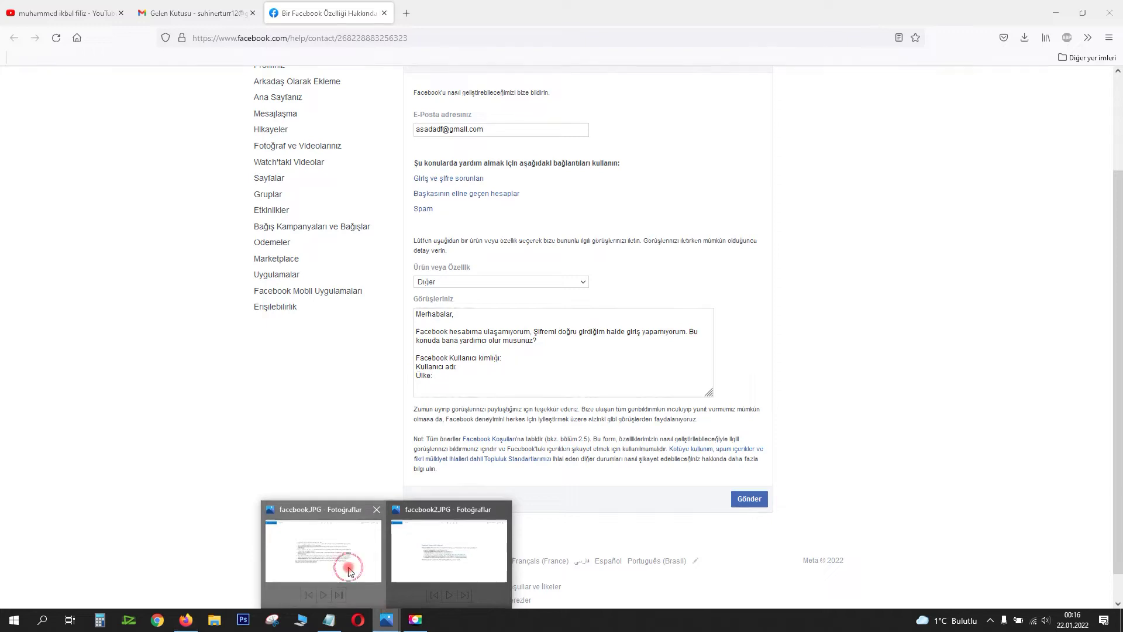
pyautogui.click(349, 553)
pyautogui.scroll(3, 422, 502)
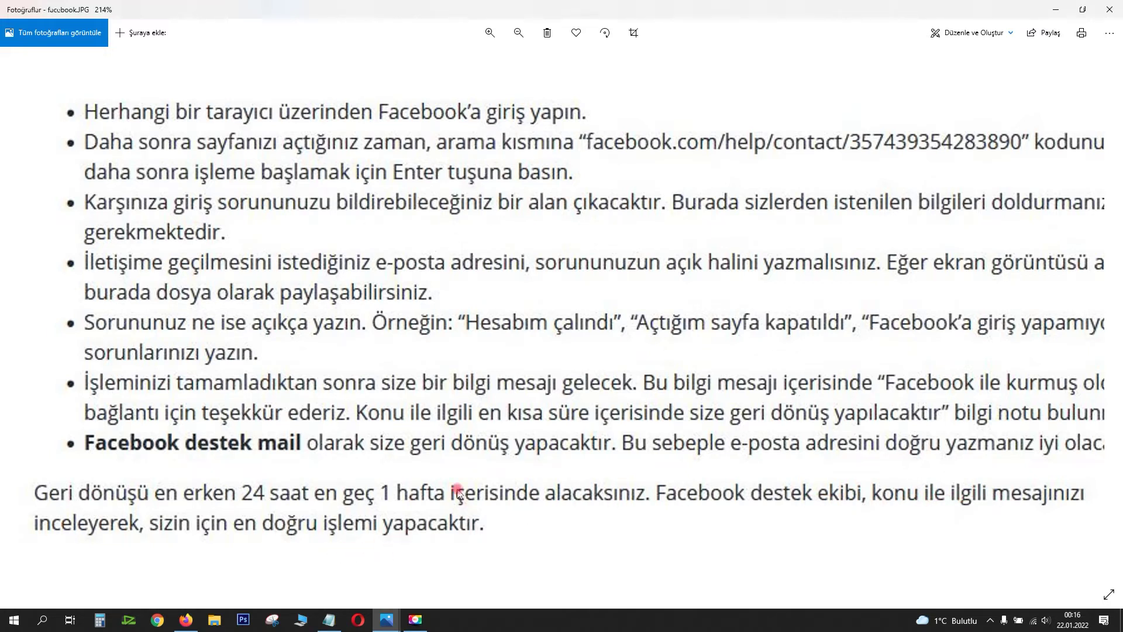
pyautogui.scroll(-3, 458, 491)
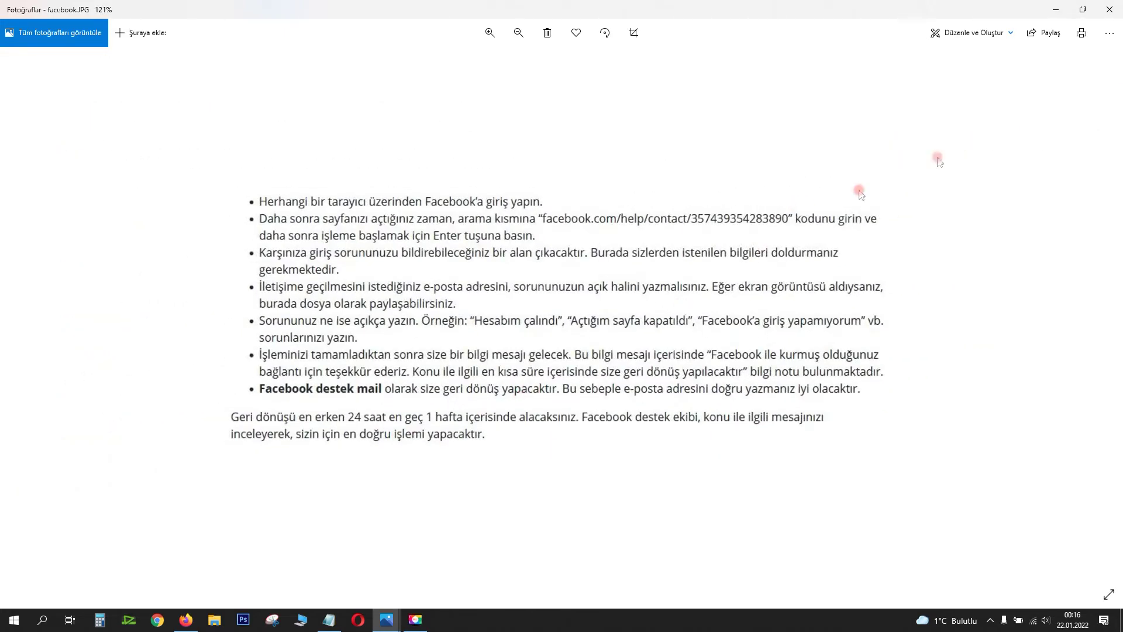
pyautogui.click(1116, 16)
pyautogui.click(384, 622)
pyautogui.scroll(1, 433, 322)
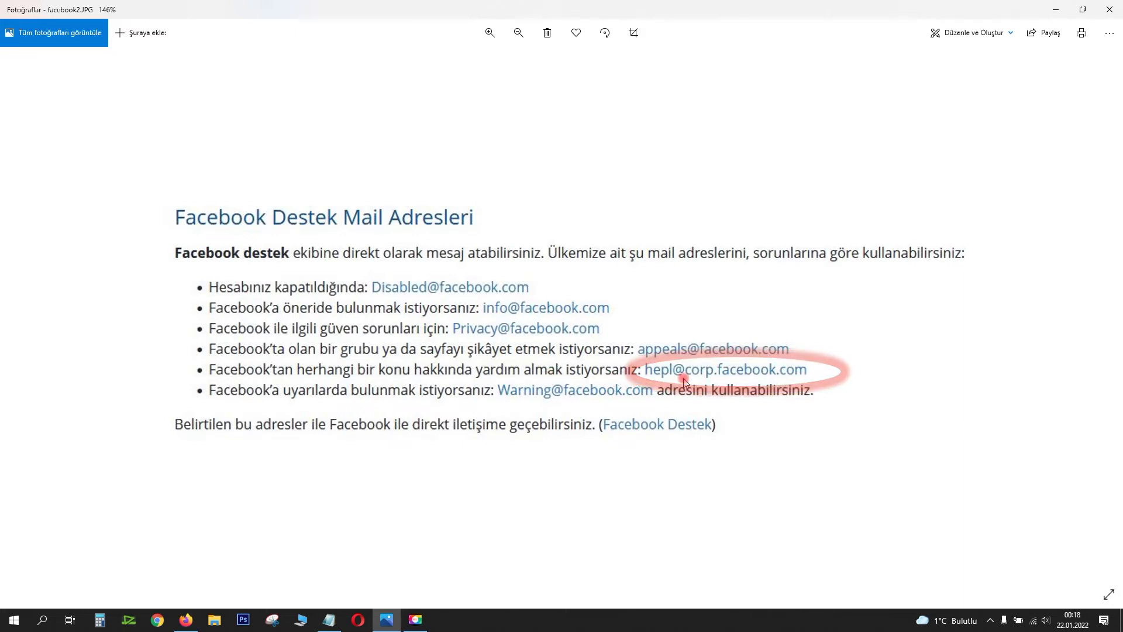
pyautogui.hotkey('ctrl', '+')
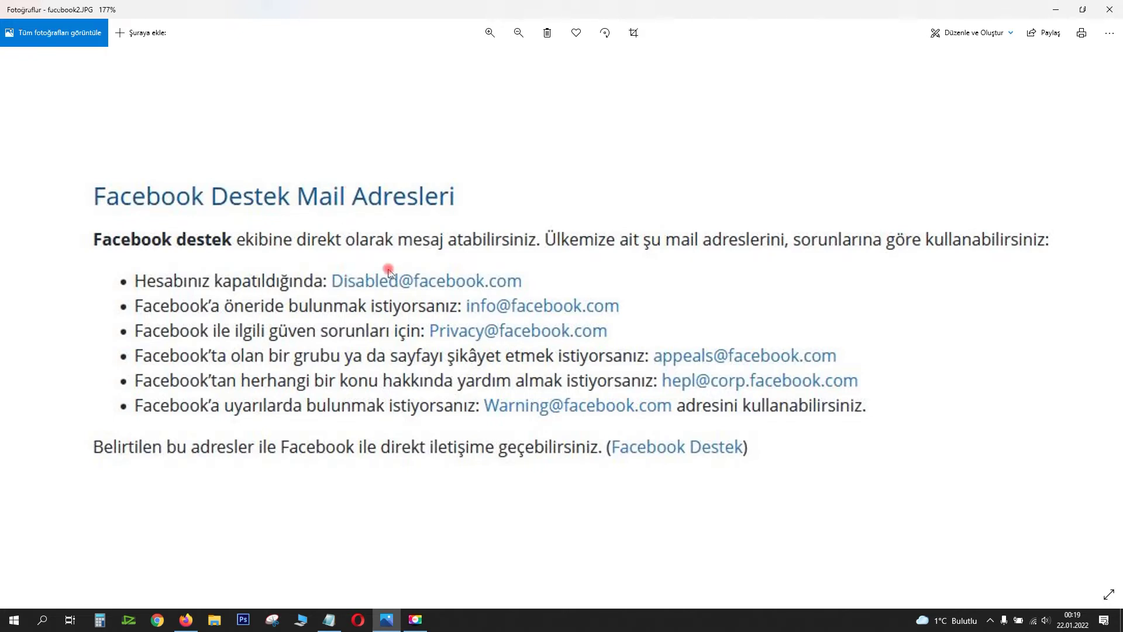
pyautogui.hotkey('alt', 'Tab')
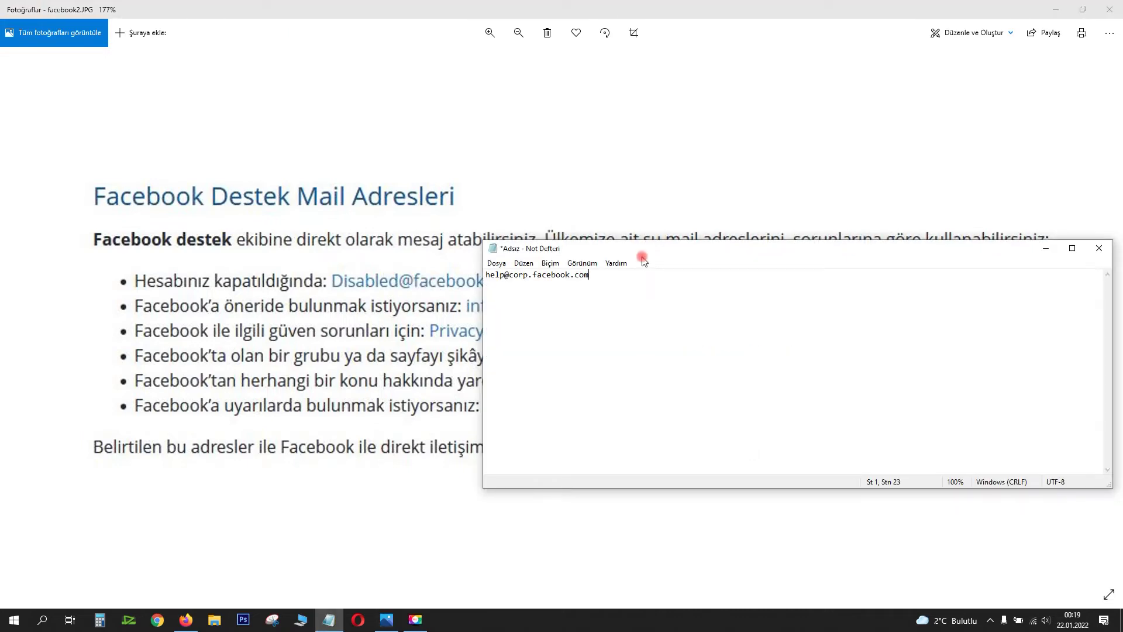
pyautogui.click(648, 284)
pyautogui.moveTo(587, 280); pyautogui.dragTo(486, 275)
pyautogui.hotkey('ctrl', 'c')
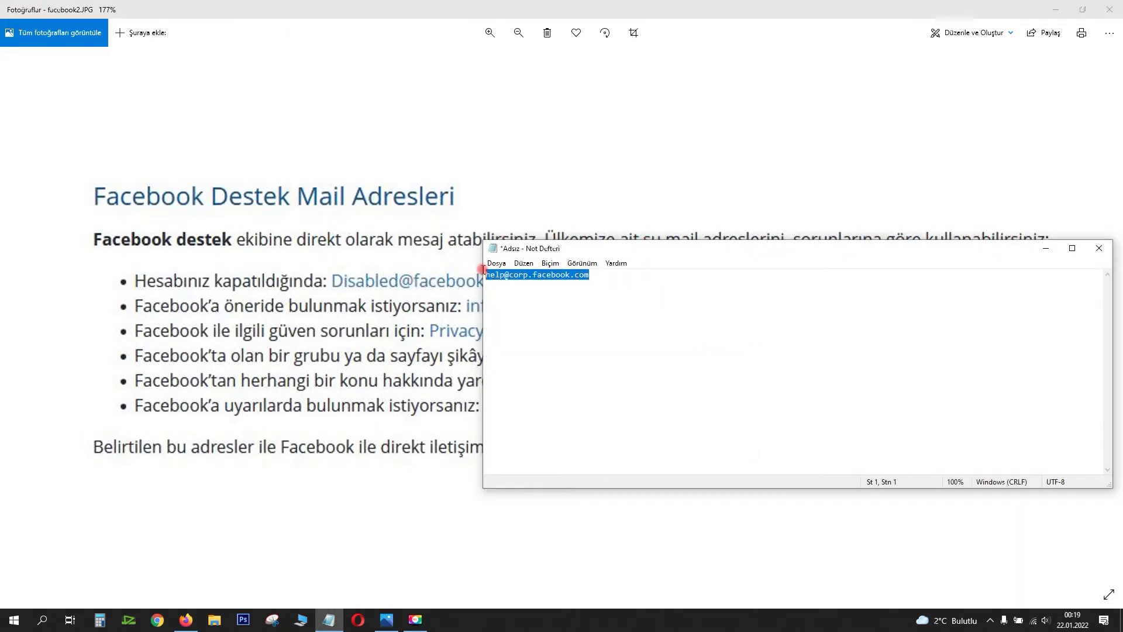
pyautogui.hotkey('alt', 'Tab')
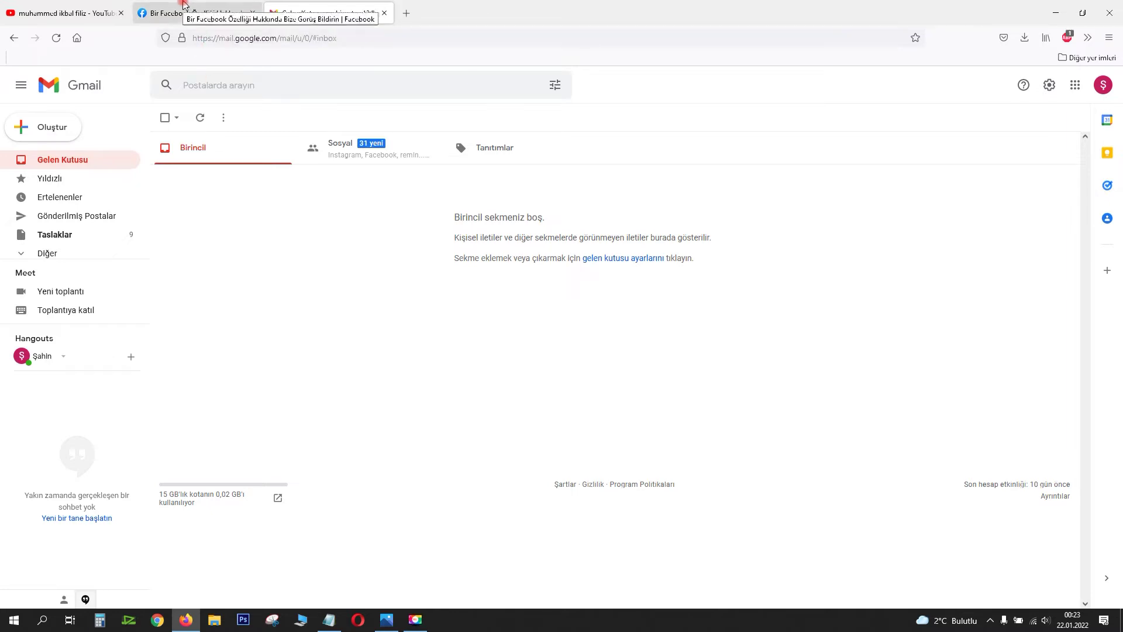
pyautogui.click(53, 133)
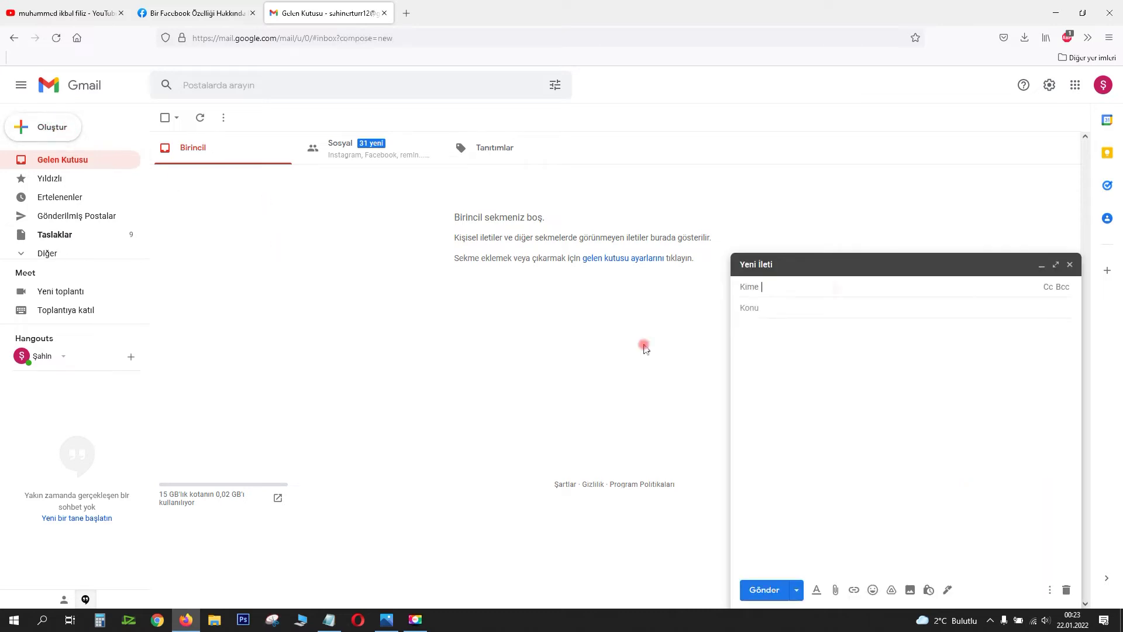
pyautogui.hotkey('alt', 'Tab')
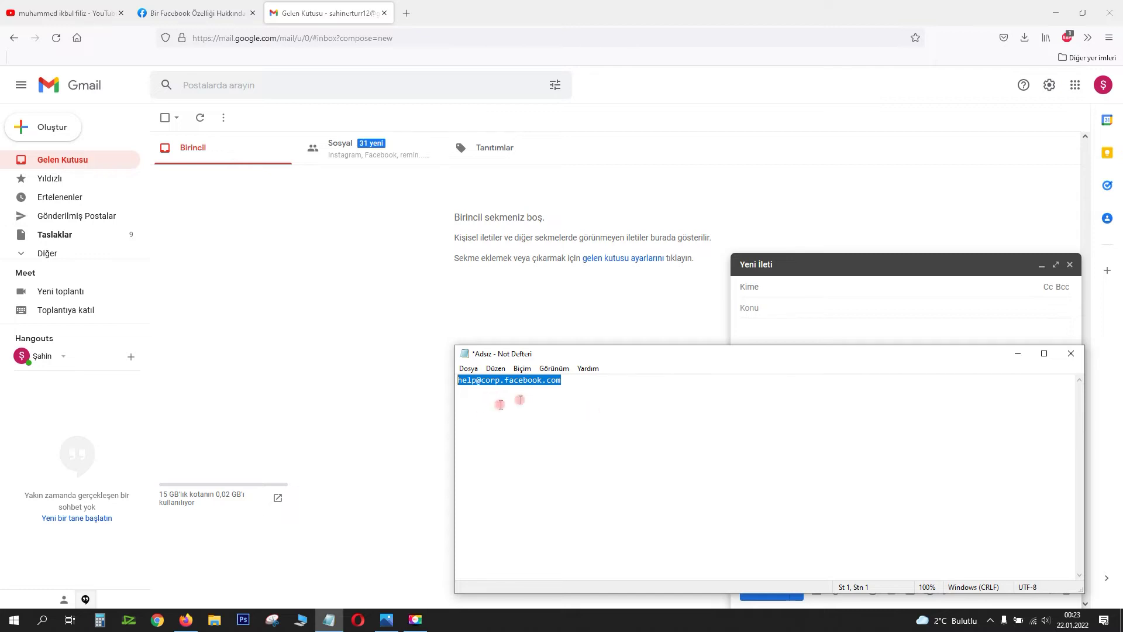
pyautogui.click(662, 398)
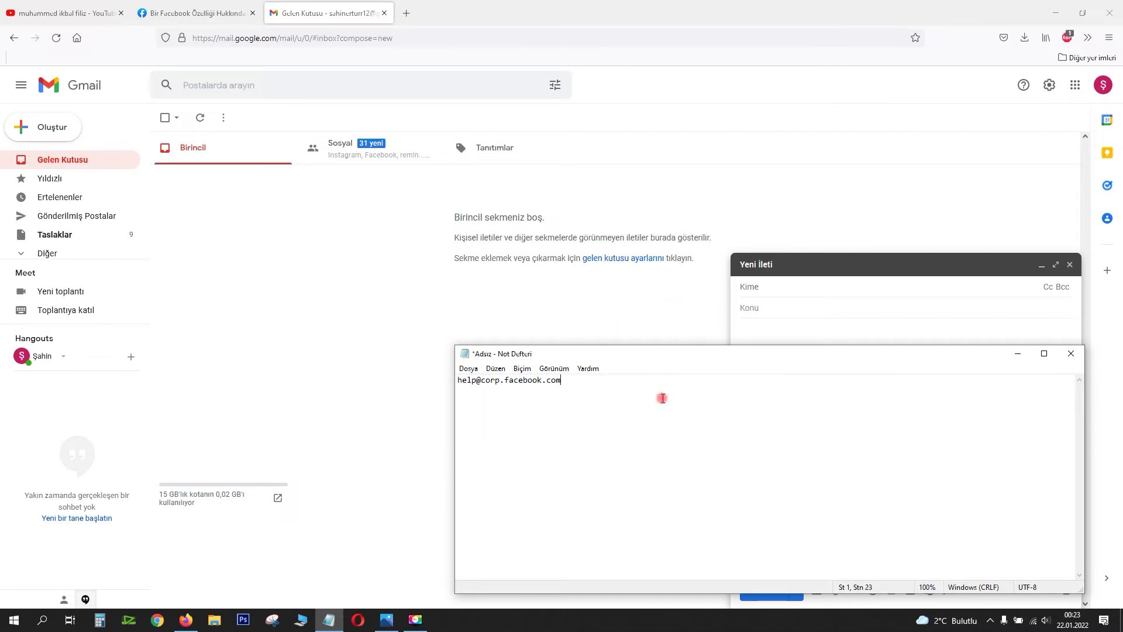
pyautogui.hotkey('alt', 'Tab')
pyautogui.hotkey('ctrl', 'v')
pyautogui.click(806, 309)
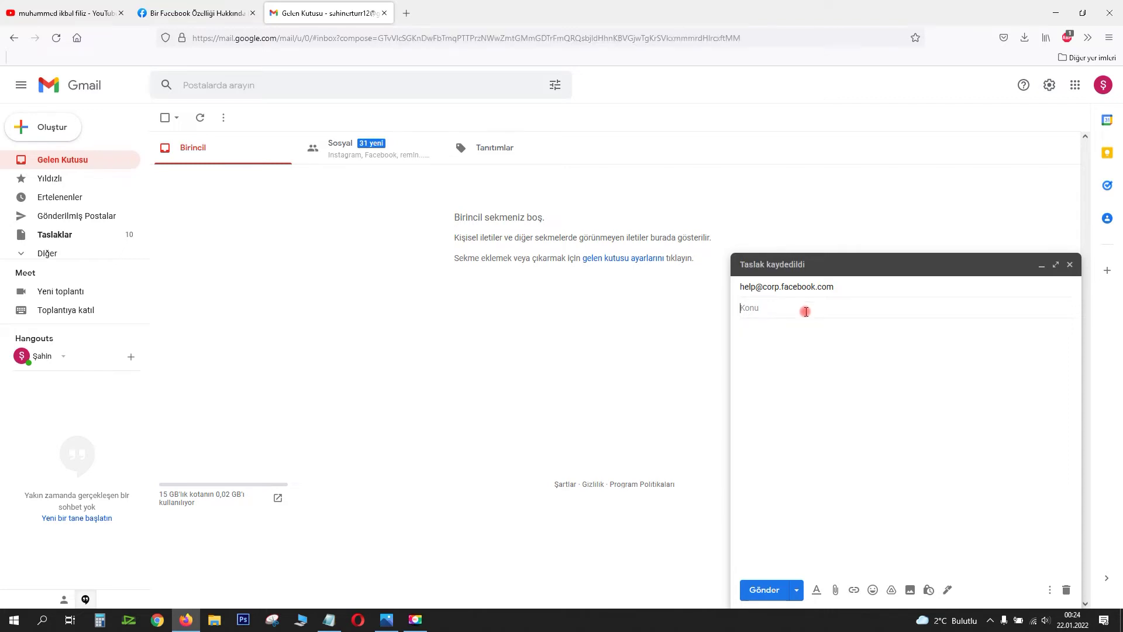
pyautogui.hotkey('ctrl', 'shift', 'Tab')
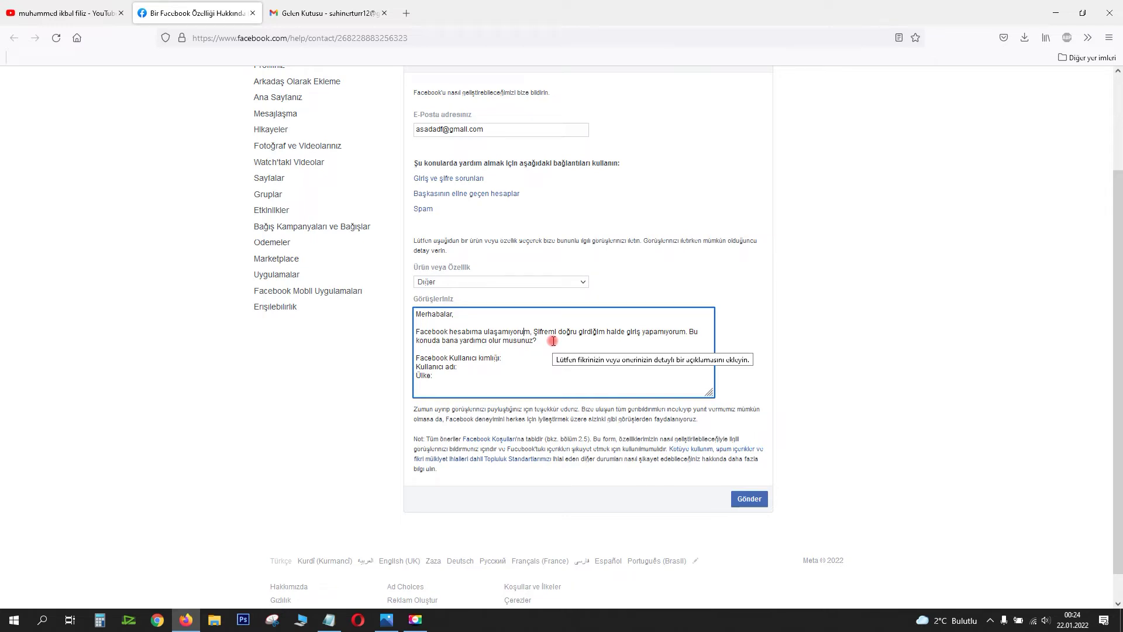
# Step: Check the Facebook feedback text against the Gmail draft, then open a new browser tab
pyautogui.click(310, 14)
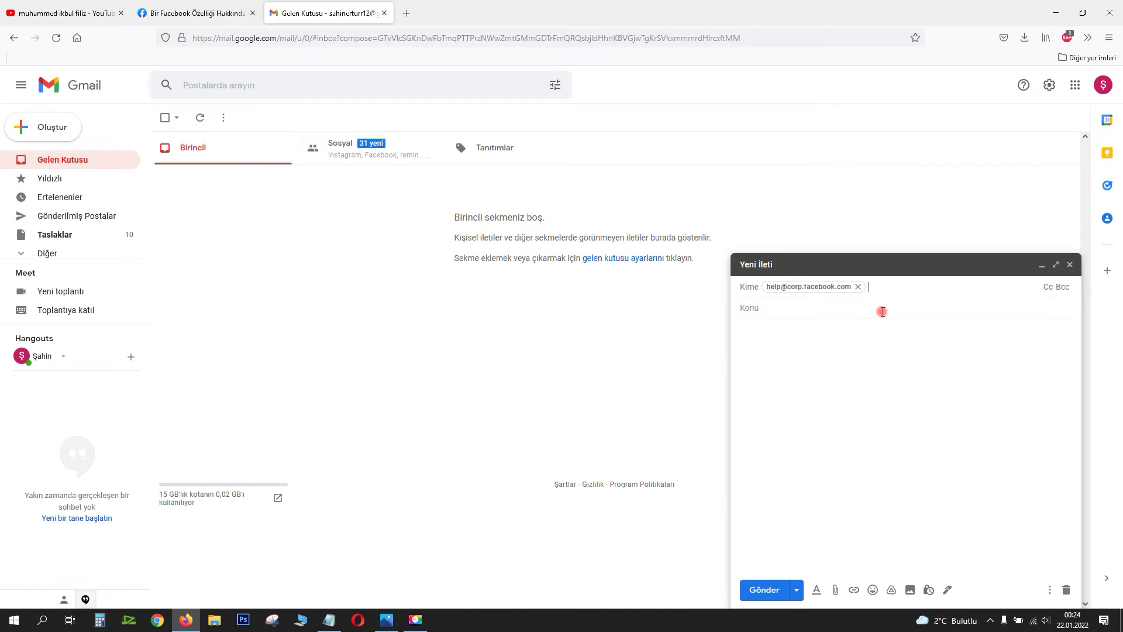
pyautogui.hotkey('ctrl', 'shift', 'Tab')
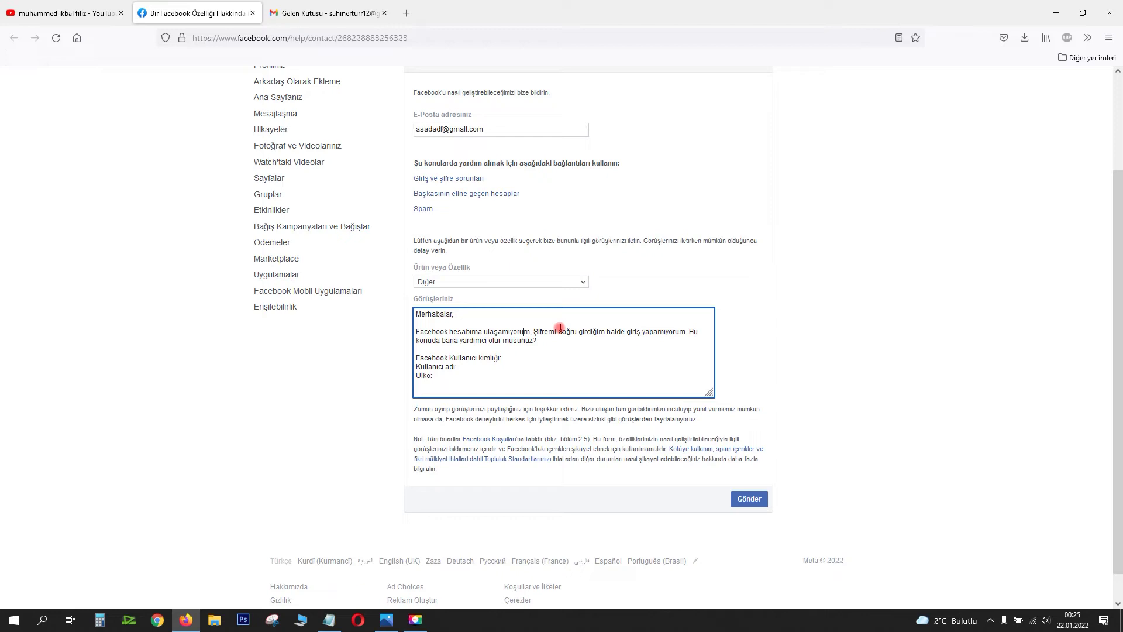
pyautogui.click(578, 352)
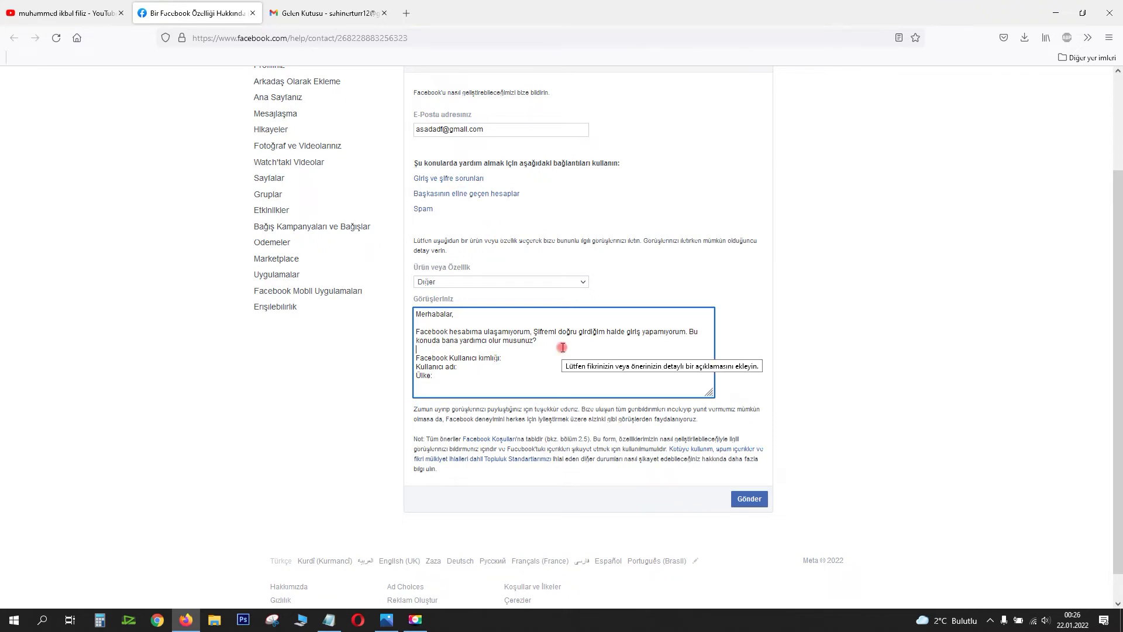
pyautogui.click(374, 14)
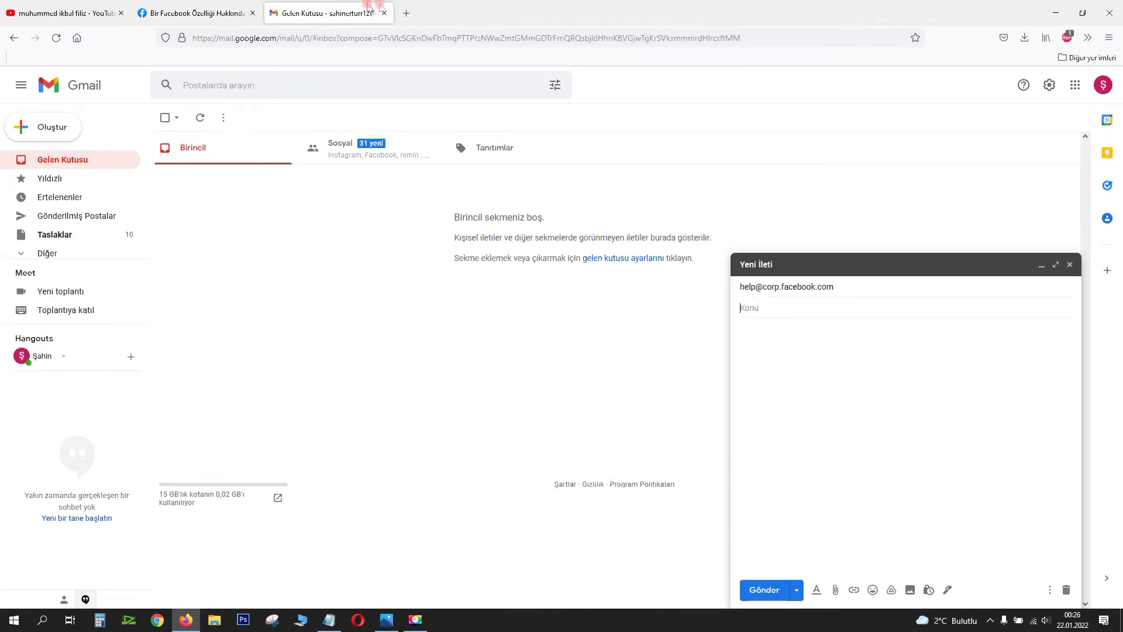
pyautogui.click(404, 10)
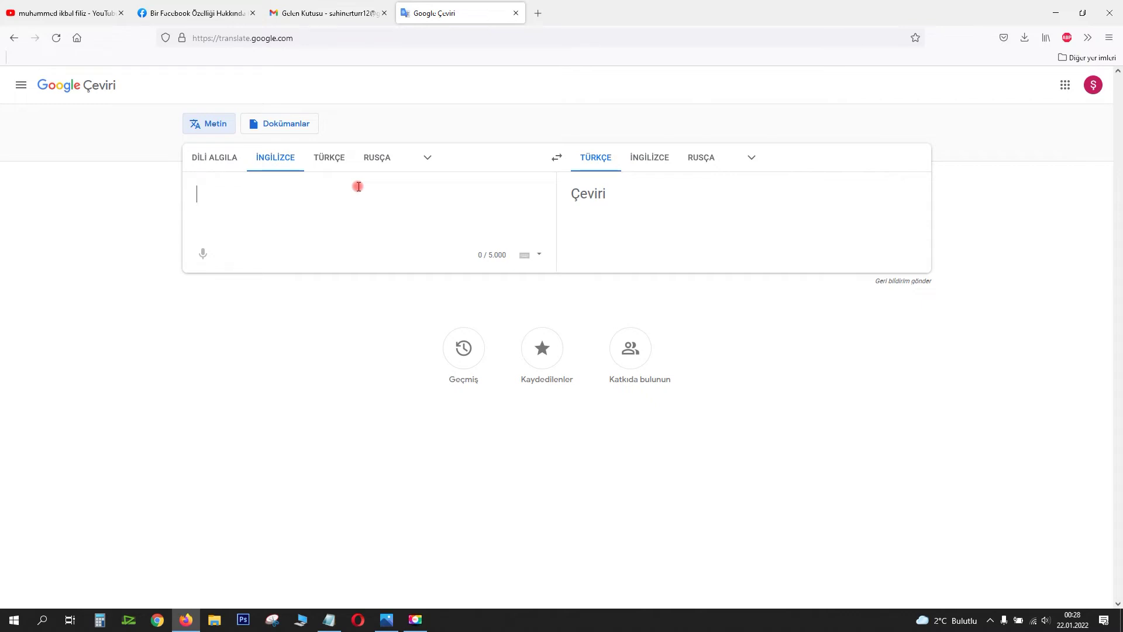
# Step: Enter the Turkish greeting and suspended-account complaint, translating Turkish to English
pyautogui.write('M')
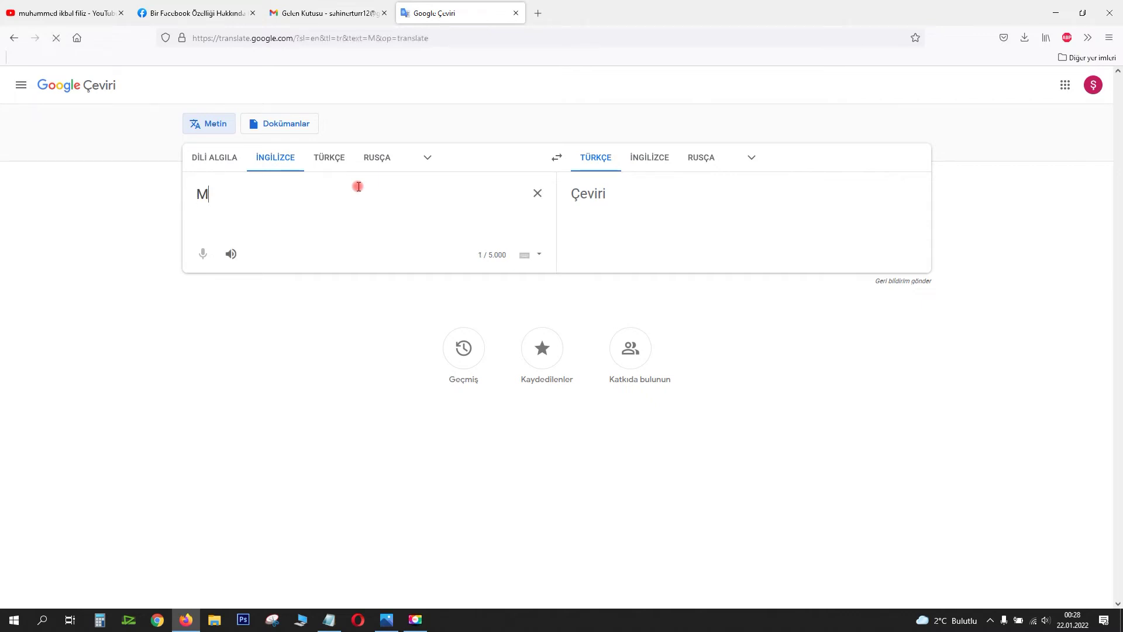
pyautogui.write('erhabalar,')
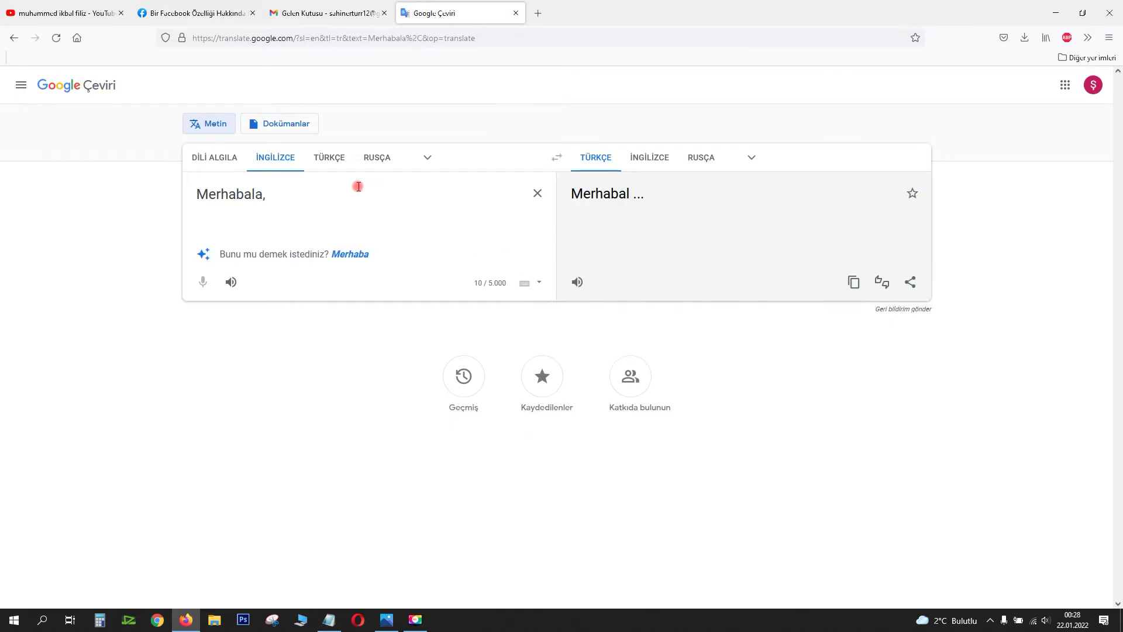
pyautogui.press('Return')
pyautogui.click(650, 157)
pyautogui.click(295, 251)
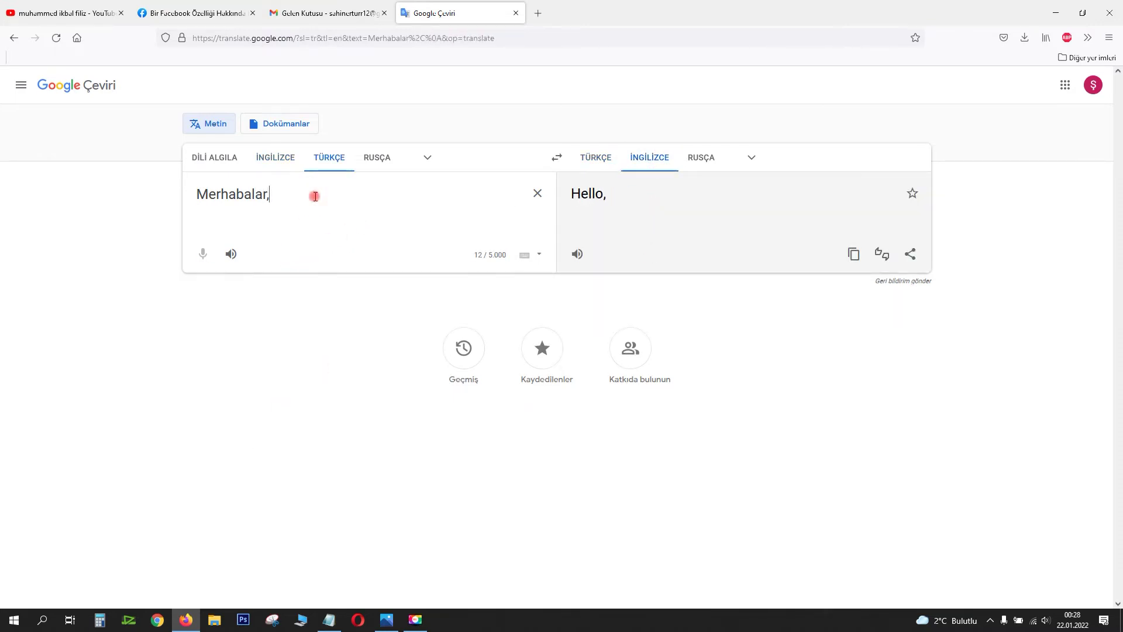
pyautogui.press('Return')
pyautogui.press('Return')
pyautogui.write('Facebook hesabıam')
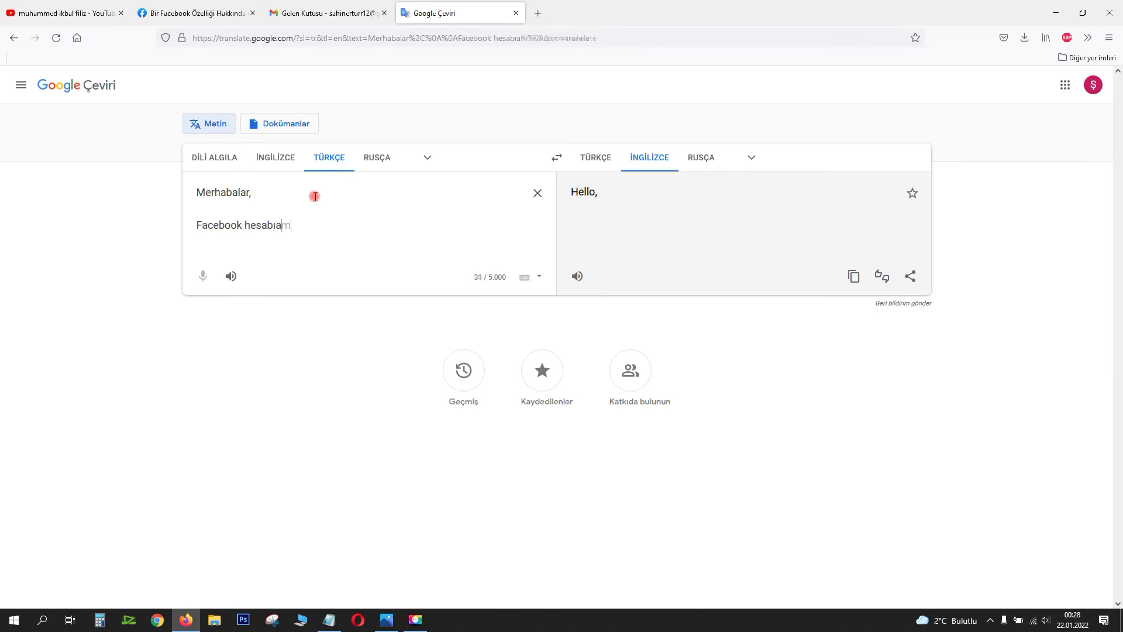
pyautogui.press('BackSpace')
pyautogui.write('ma giriş yapamıyorum')
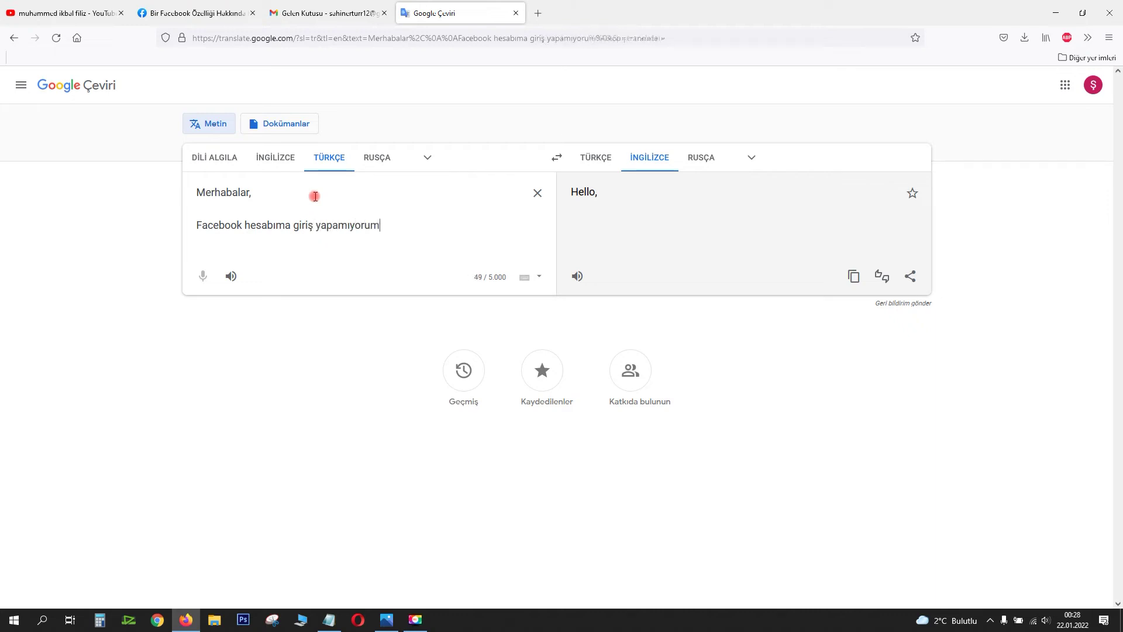
pyautogui.write(', 2 gün önce ')
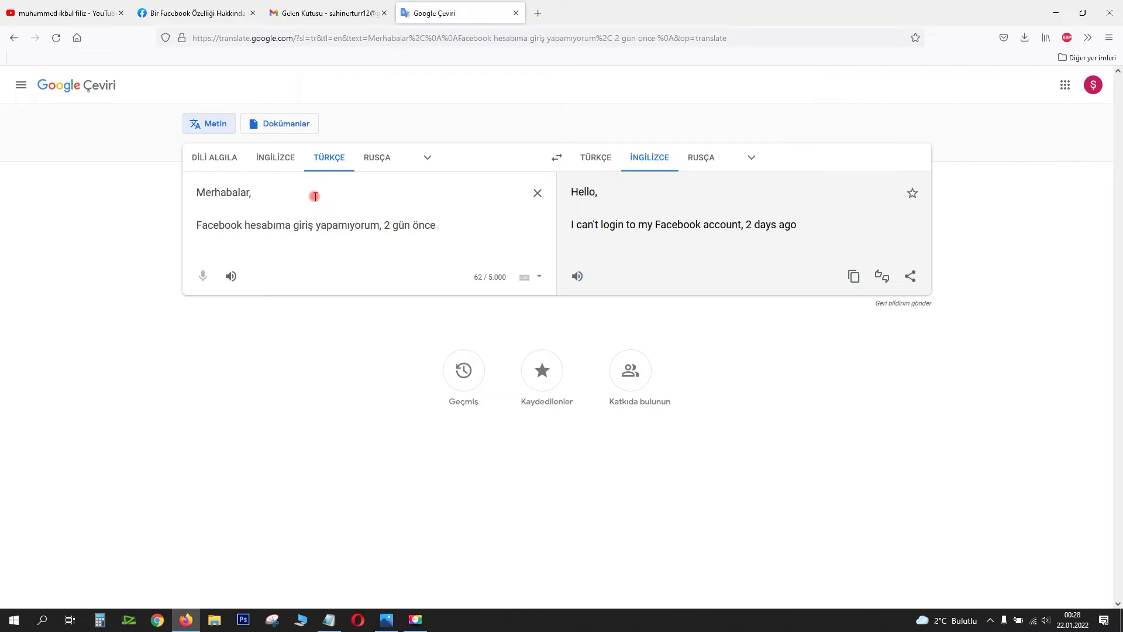
pyautogui.write('kullan')
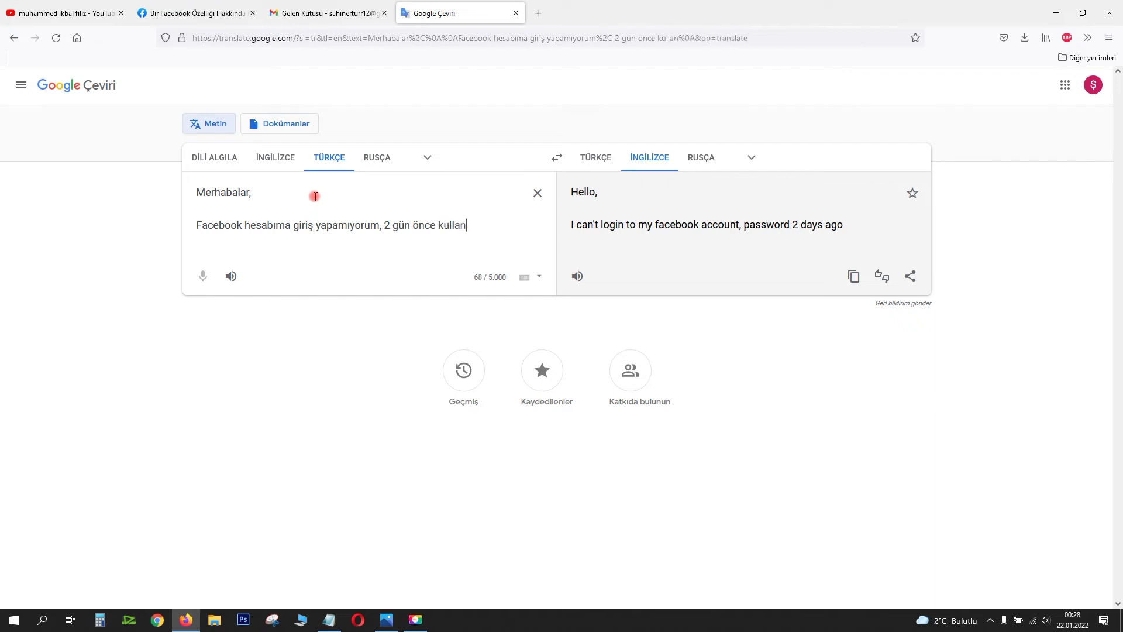
pyautogui.write('ıcı adı ve')
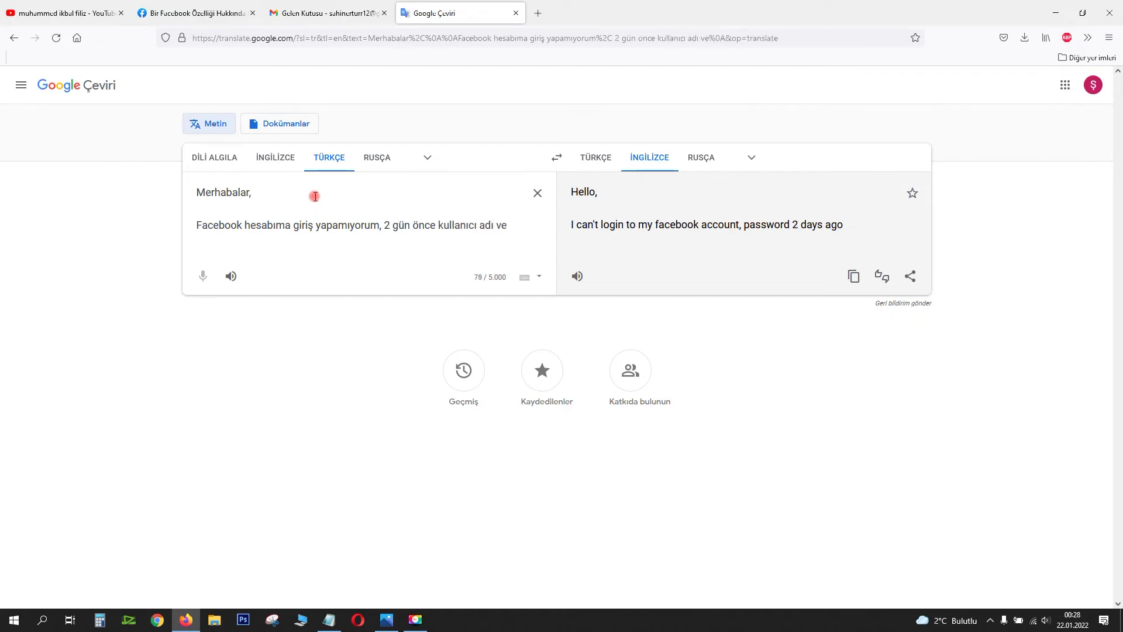
pyautogui.write(' şifremi g')
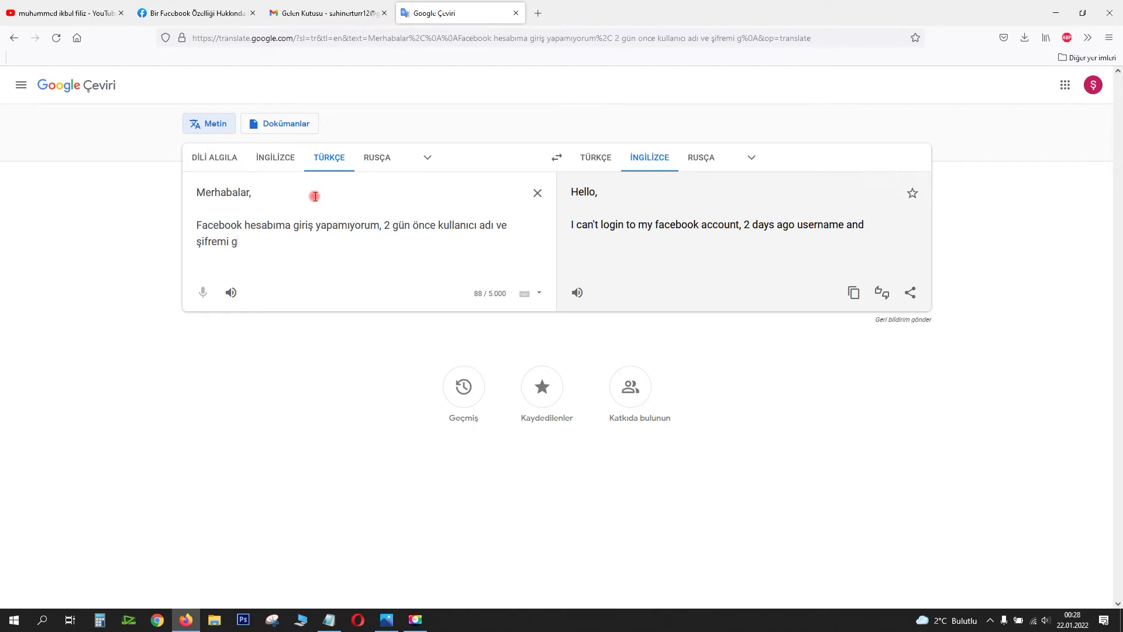
pyautogui.write('iriş yapmama r')
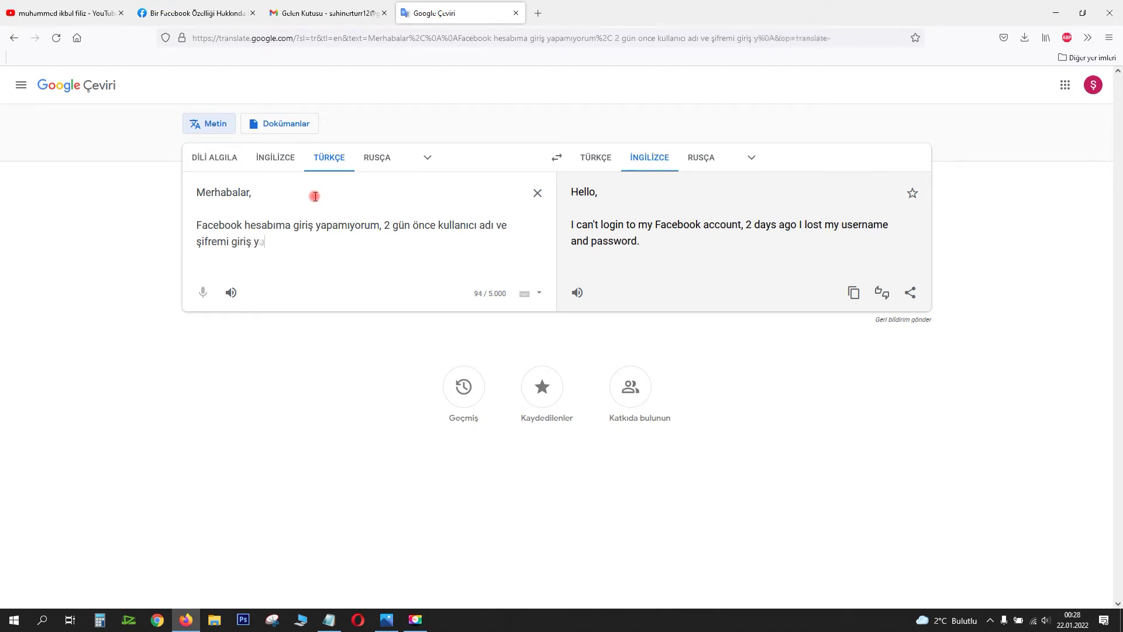
pyautogui.write('ağmen ')
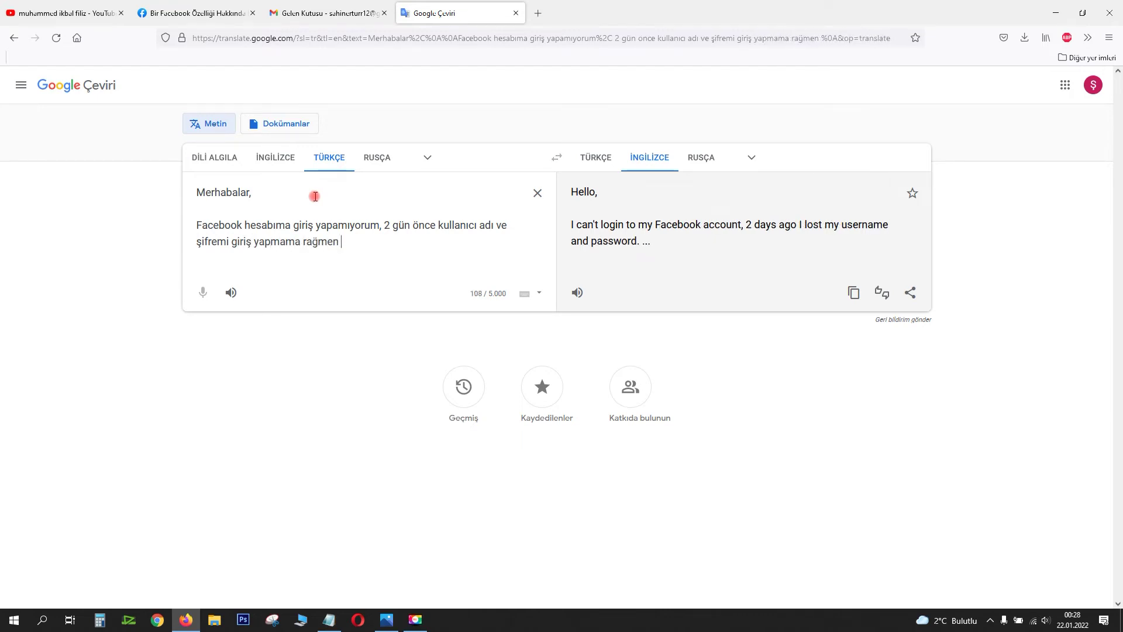
pyautogui.write('karşıma hesabınız askıya alındı y')
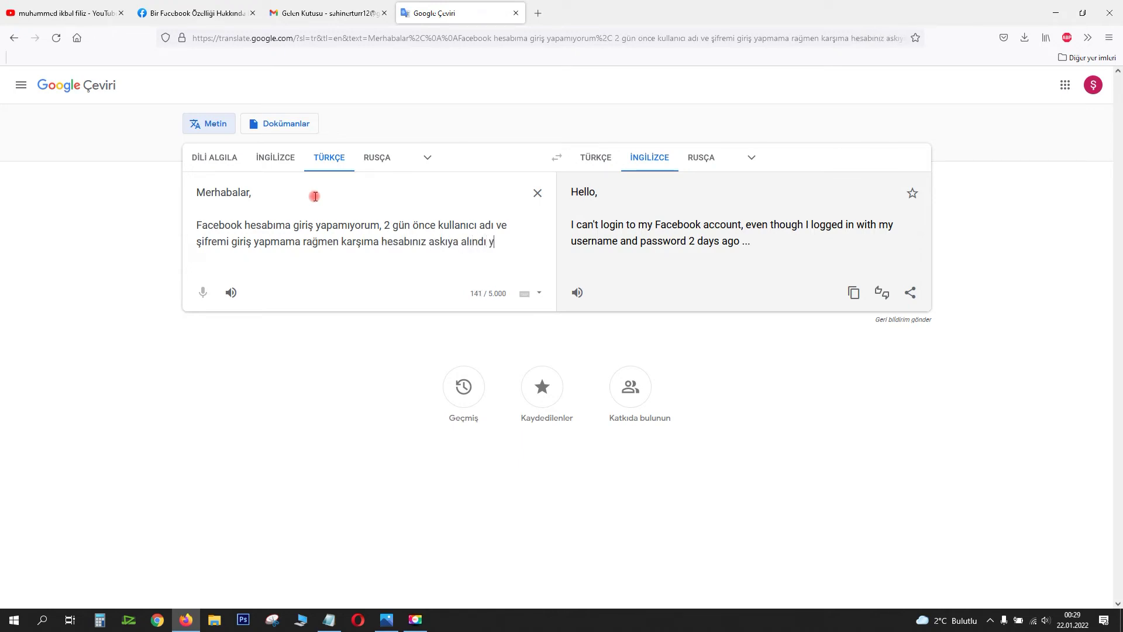
pyautogui.write('azıyor.')
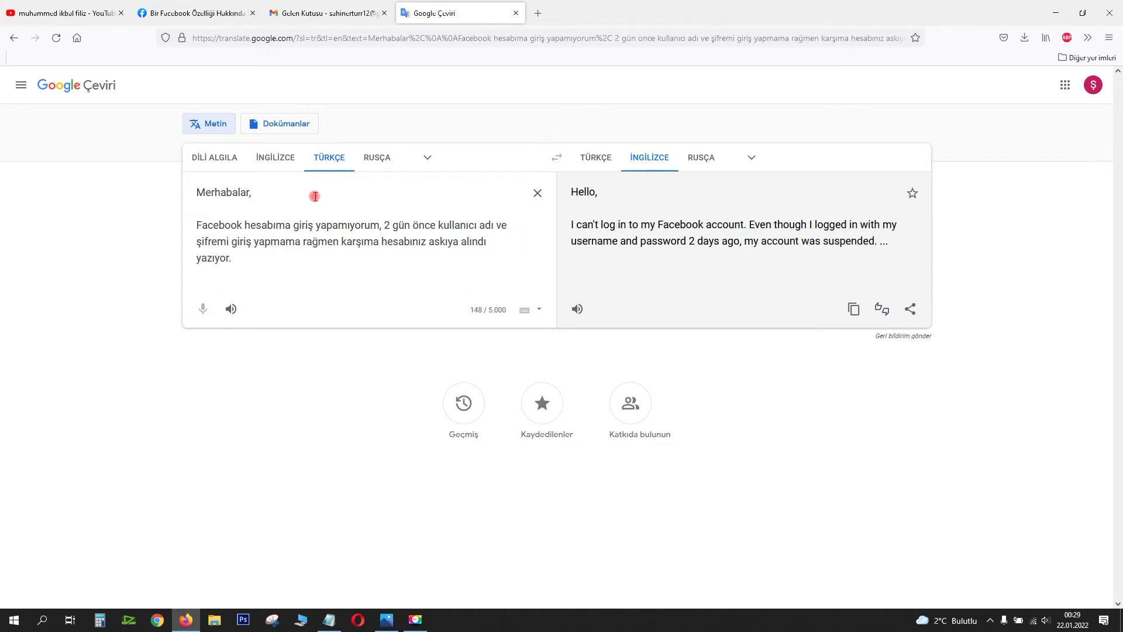
pyautogui.press('Return')
# Step: Add the Turkish plea for help and a 'Kullanıcı kimliği:' line
pyautogui.write('Bunun nedenini anlayamadım?, Lütfen bu konuda bana yardımcı olabilir mis')
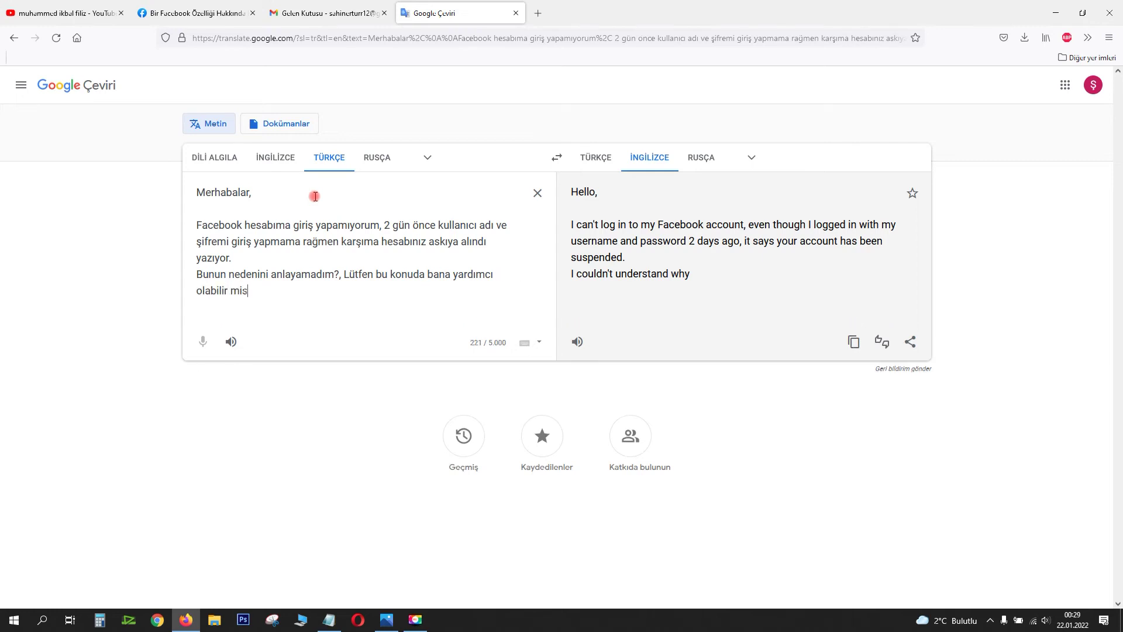
pyautogui.write('iniz.')
pyautogui.press('Return')
pyautogui.press('Return')
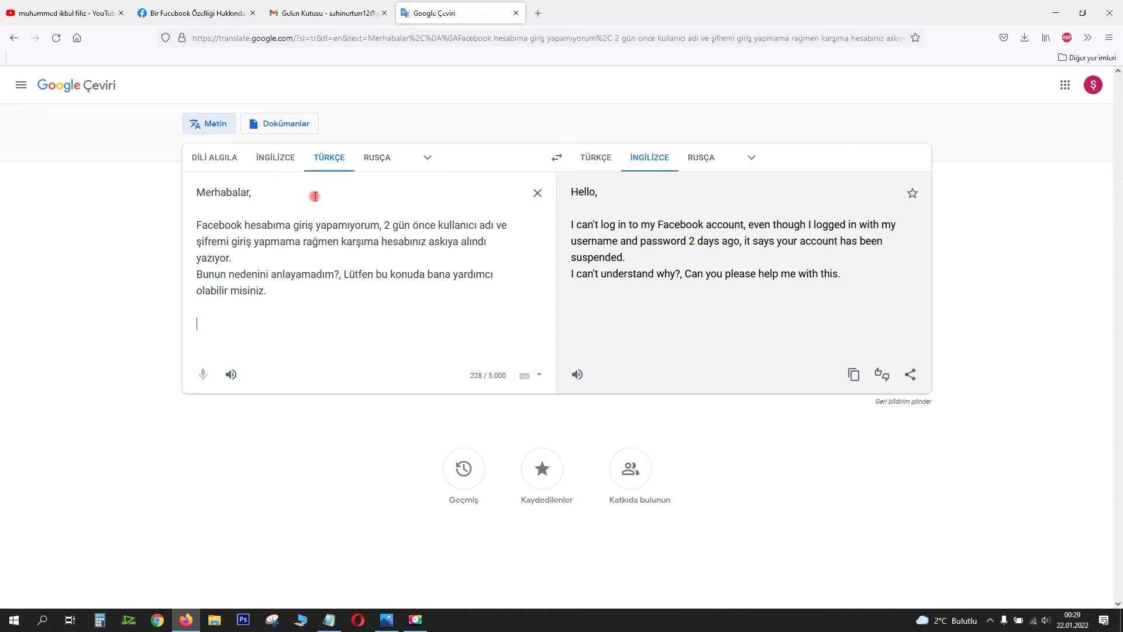
pyautogui.write('Kullanıcı kimliği')
pyautogui.press('Return')
pyautogui.write('kull')
pyautogui.press('BackSpace')
pyautogui.press('BackSpace')
pyautogui.press('BackSpace')
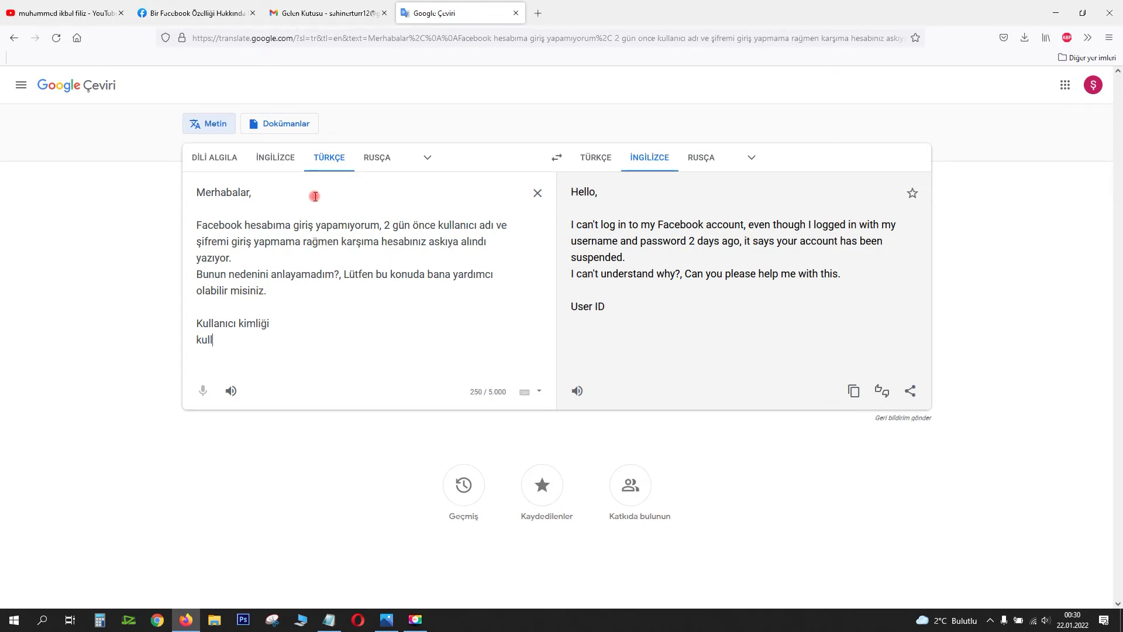
pyautogui.press('BackSpace')
pyautogui.press('BackSpace')
pyautogui.write('i:')
# Step: Add 'Kullanıcı adı' and 'Ülke:' lines and copy the English translation
pyautogui.press('Return')
pyautogui.write('Kullanıcı adı')
pyautogui.press('Return')
pyautogui.write('Ülke:')
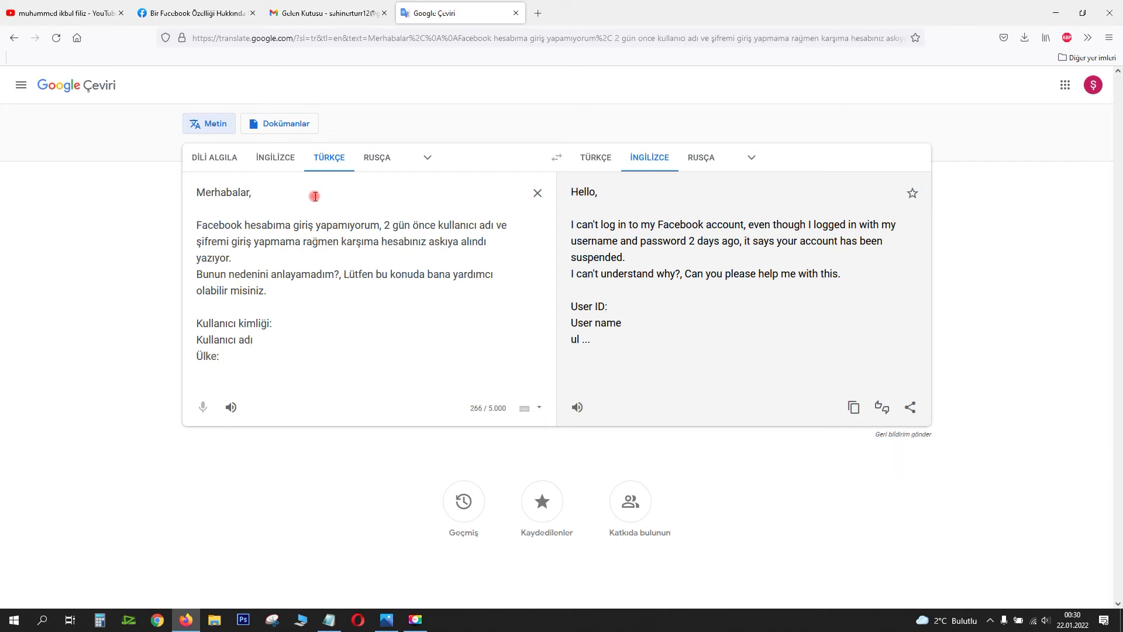
pyautogui.click(853, 407)
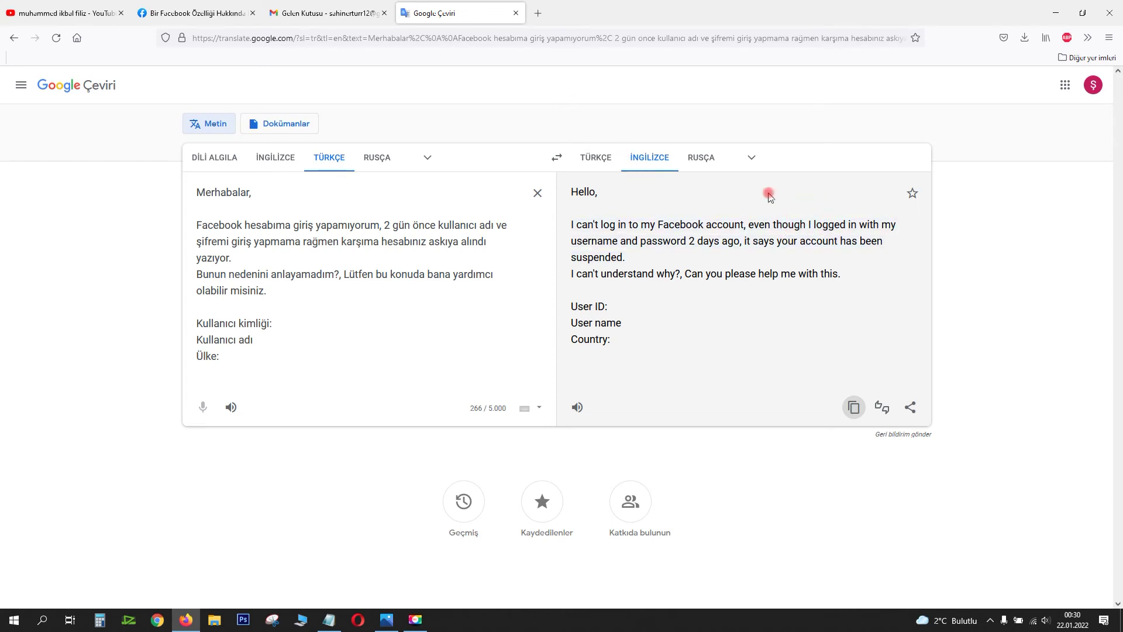
# Step: Paste the English complaint translation into the Gmail draft's message body
pyautogui.click(853, 407)
pyautogui.click(333, 13)
pyautogui.click(815, 370)
pyautogui.hotkey('ctrl', 'v')
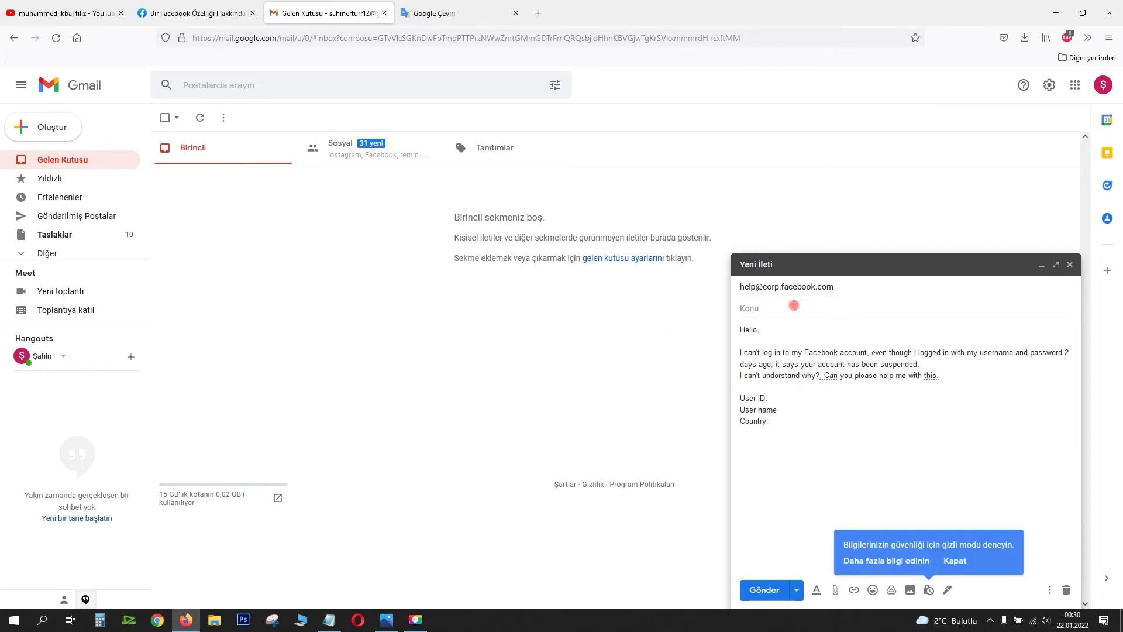
# Step: Translate 'Lütfen bana yardım edin' and put 'Please help me -' in the subject line
pyautogui.click(465, 14)
pyautogui.click(324, 203)
pyautogui.hotkey('ctrl', 'a')
pyautogui.write('F')
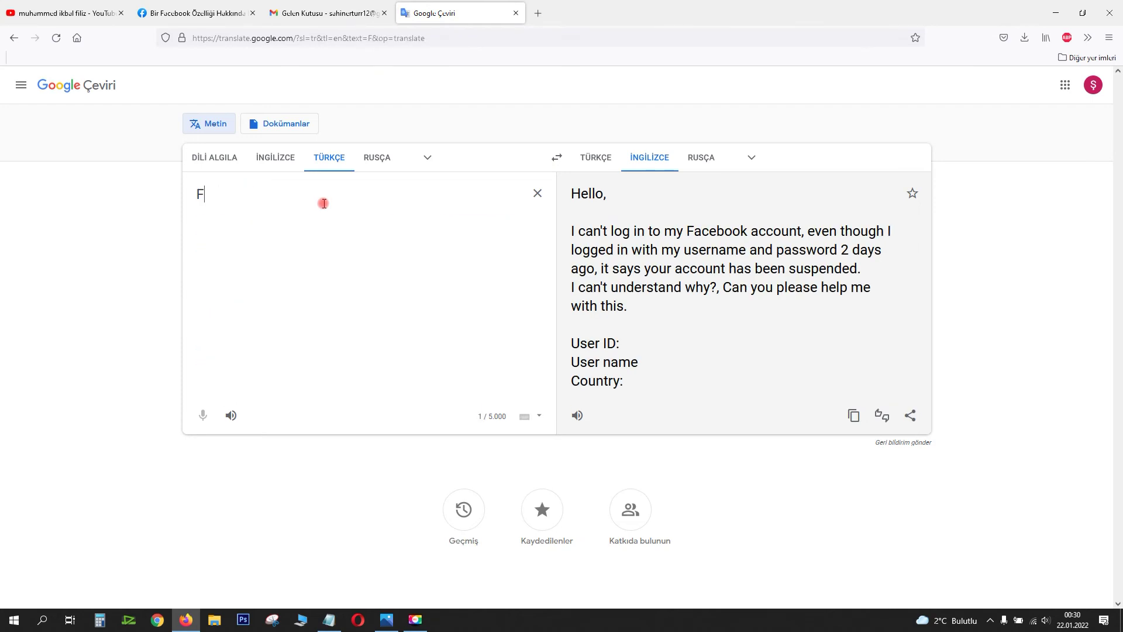
pyautogui.press('BackSpace')
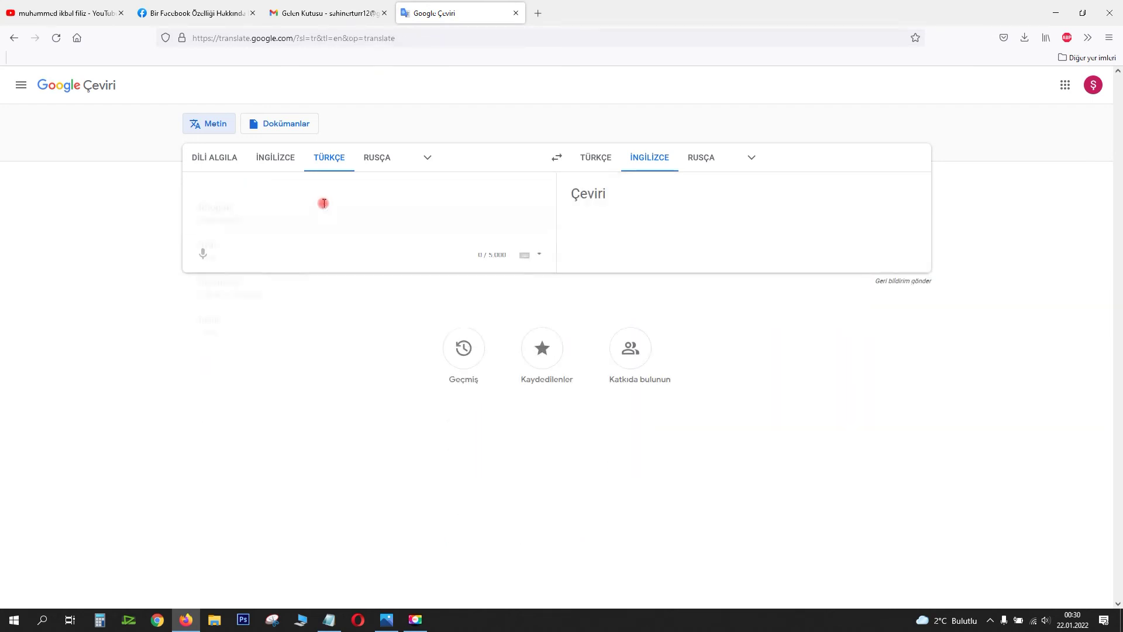
pyautogui.write('Lütfen bana')
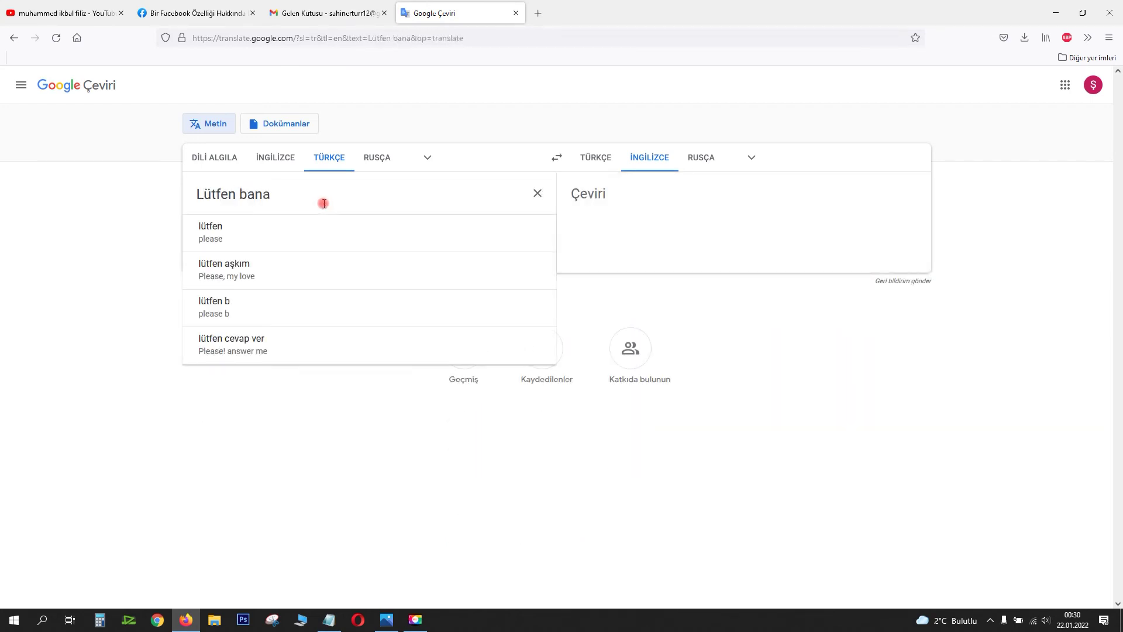
pyautogui.write(' yardım edin')
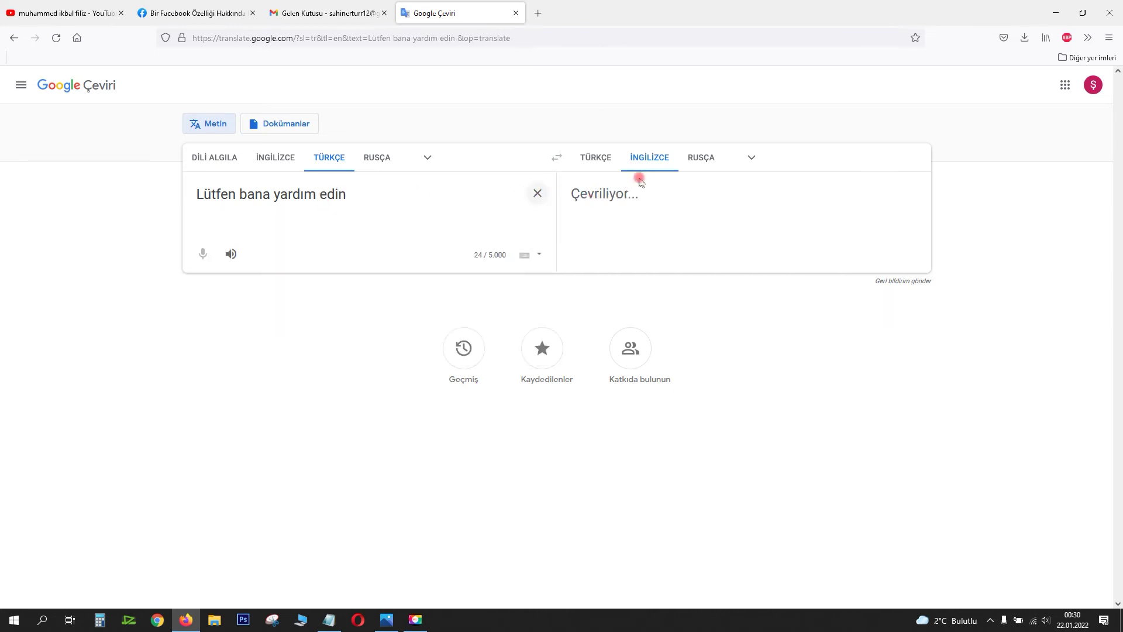
pyautogui.click(854, 253)
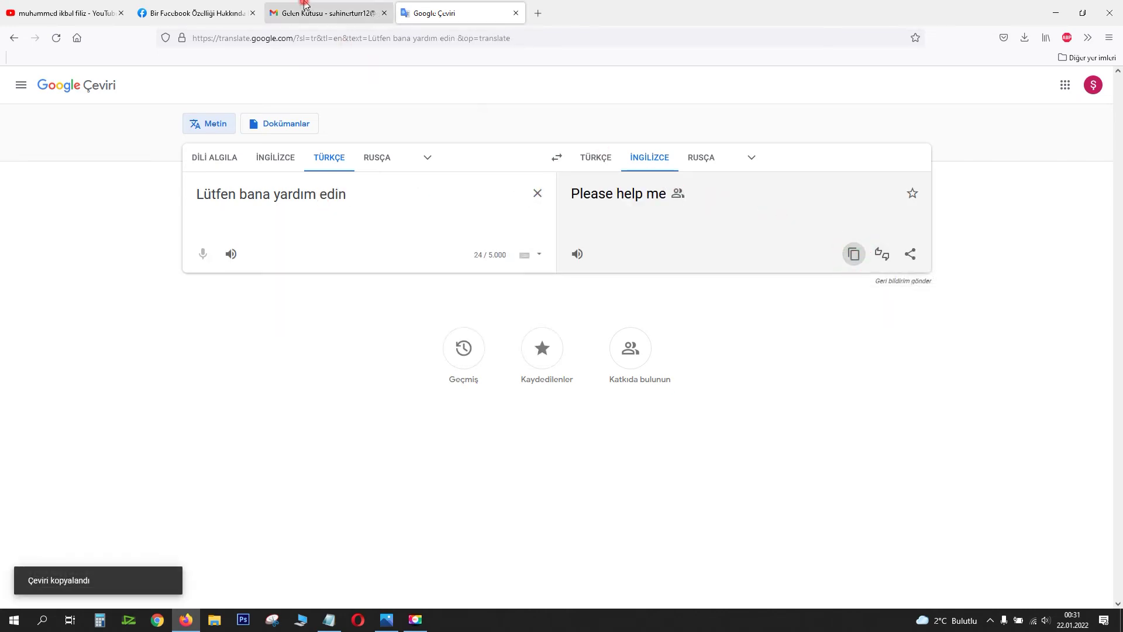
pyautogui.click(300, 12)
pyautogui.click(851, 304)
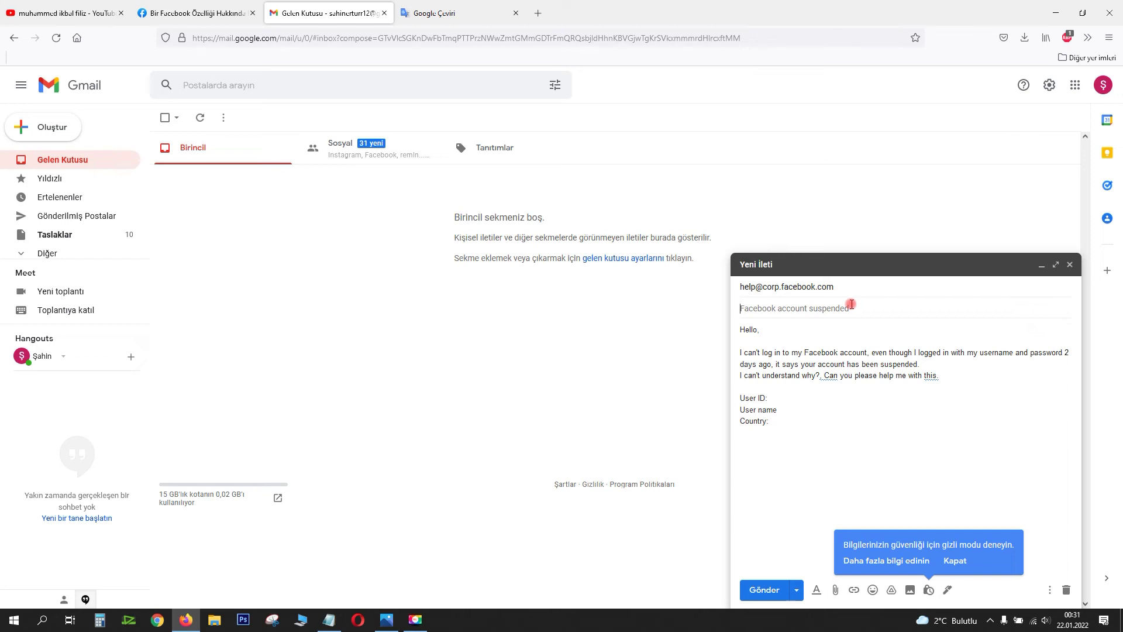
pyautogui.hotkey('ctrl', 'v')
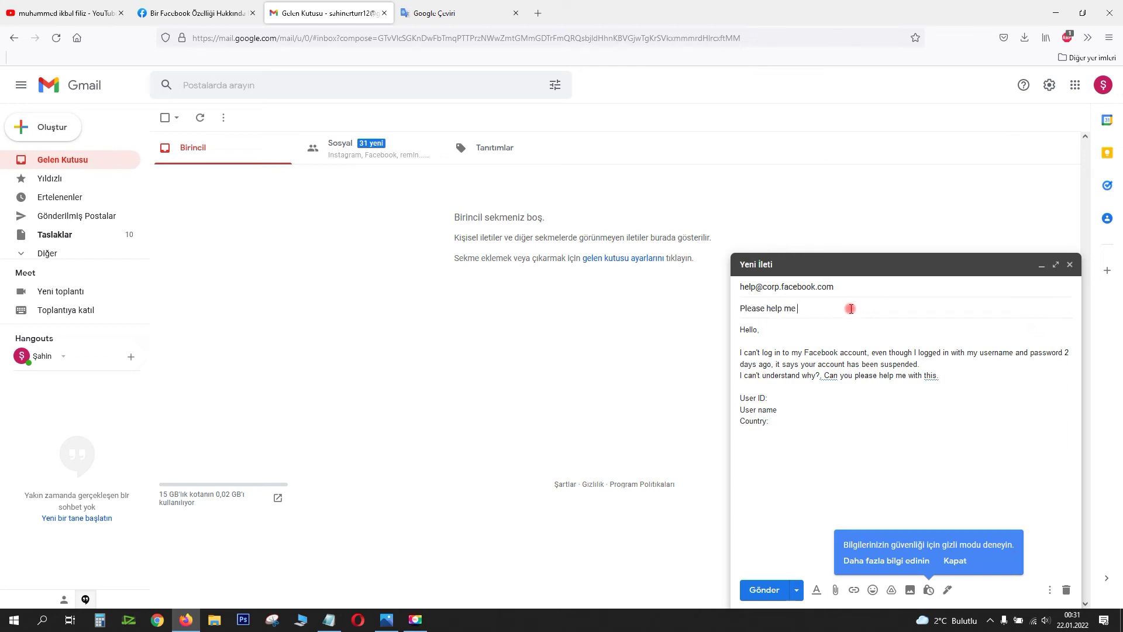
pyautogui.press('BackSpace')
pyautogui.write('- Facebook Ac')
pyautogui.hotkey('ctrl', 'BackSpace')
# Step: Translate 'facebook hesap' and append it to the subject, capitalizing 'Facebook'
pyautogui.click(442, 6)
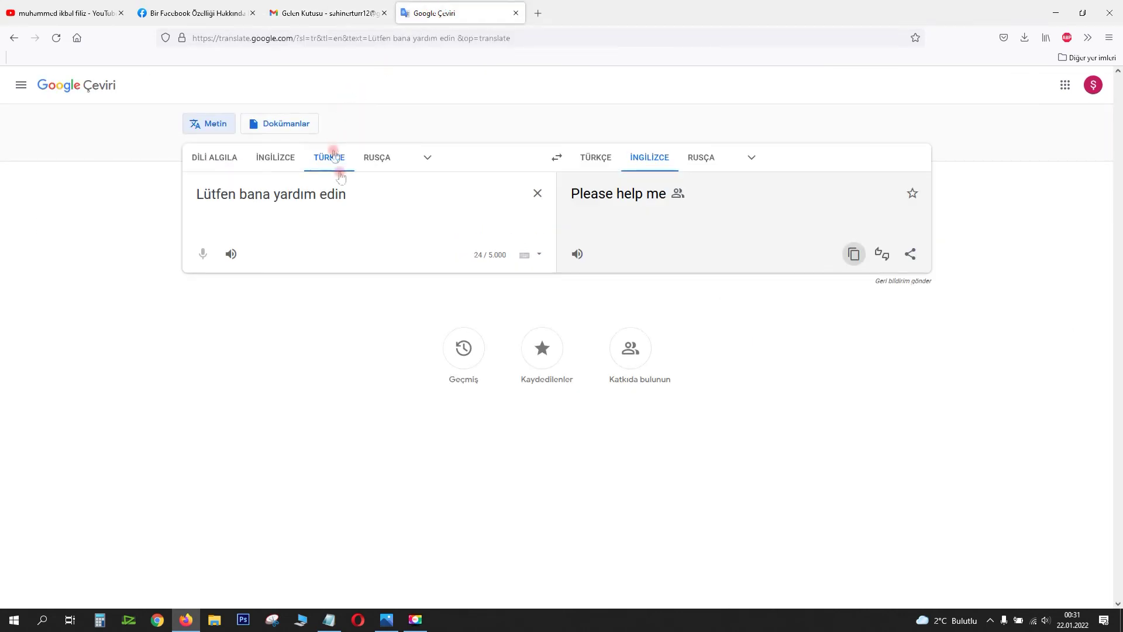
pyautogui.tripleClick(346, 193)
pyautogui.write('face')
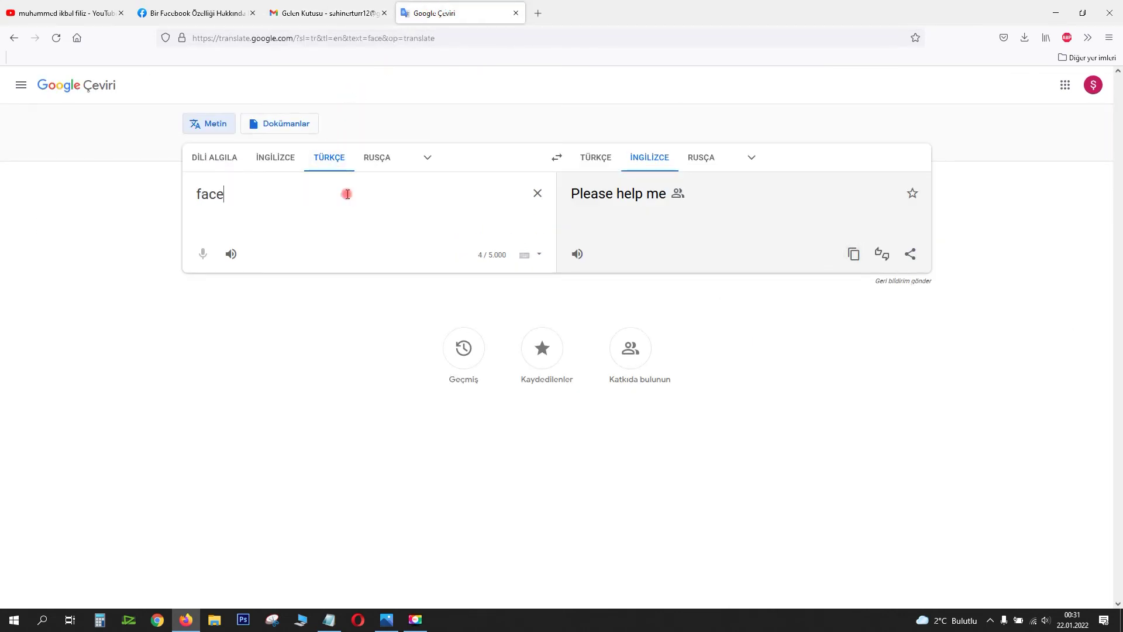
pyautogui.write('book hesap')
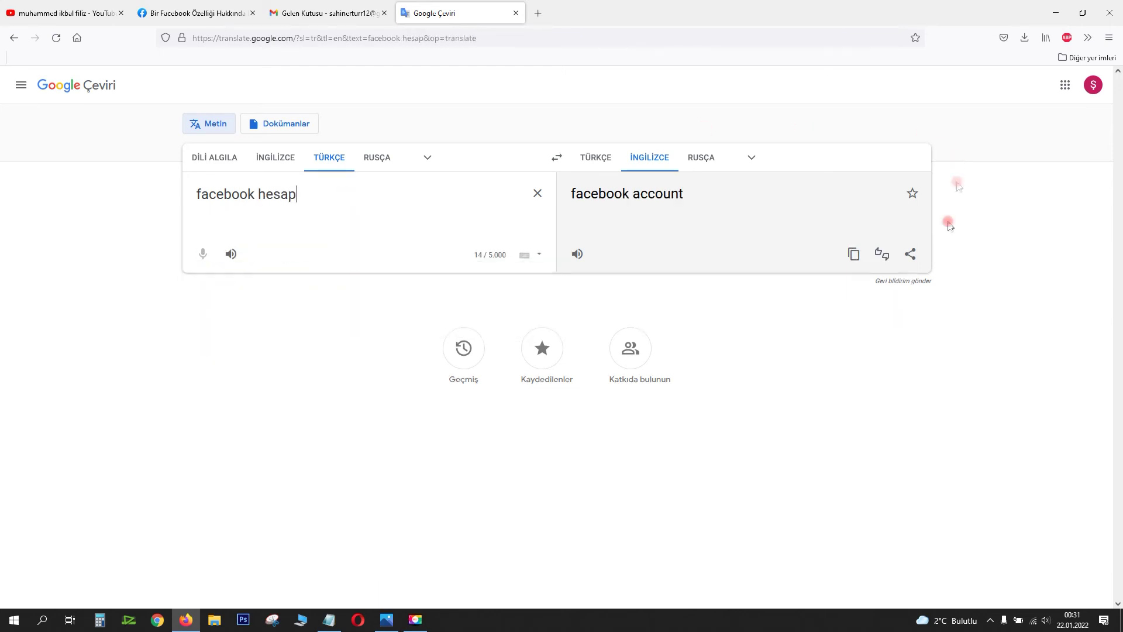
pyautogui.click(854, 253)
pyautogui.click(271, 18)
pyautogui.click(836, 311)
pyautogui.hotkey('ctrl', 'v')
pyautogui.click(805, 308)
pyautogui.press('BackSpace')
pyautogui.write('F')
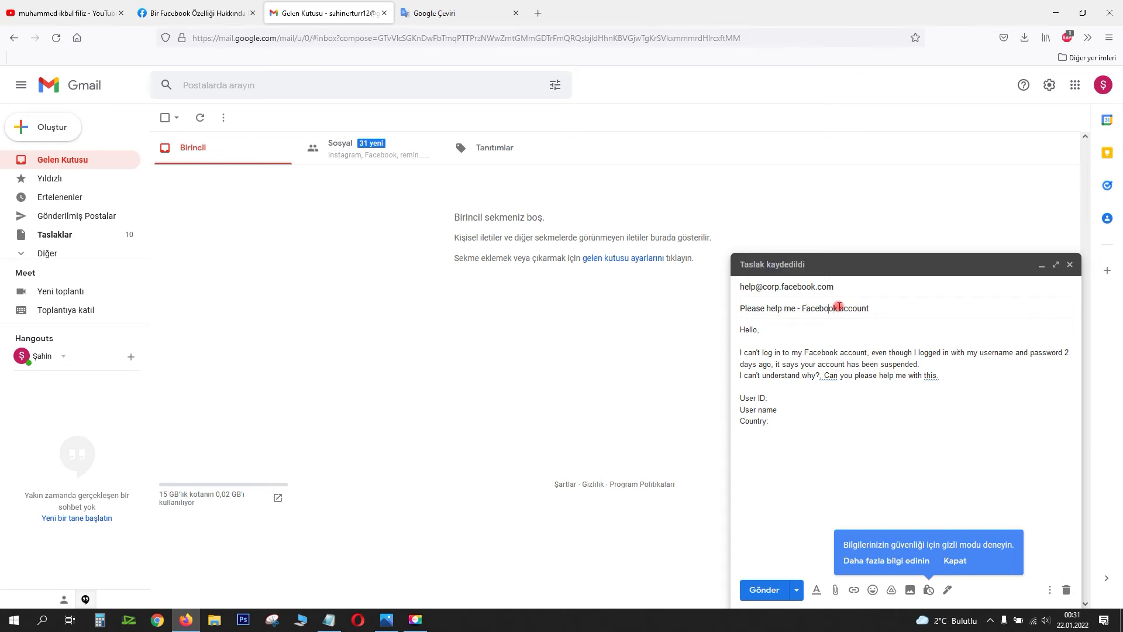
pyautogui.press('BackSpace')
# Step: Capitalize 'Account' in the subject and enter the user's ID after 'User ID:'
pyautogui.write('A')
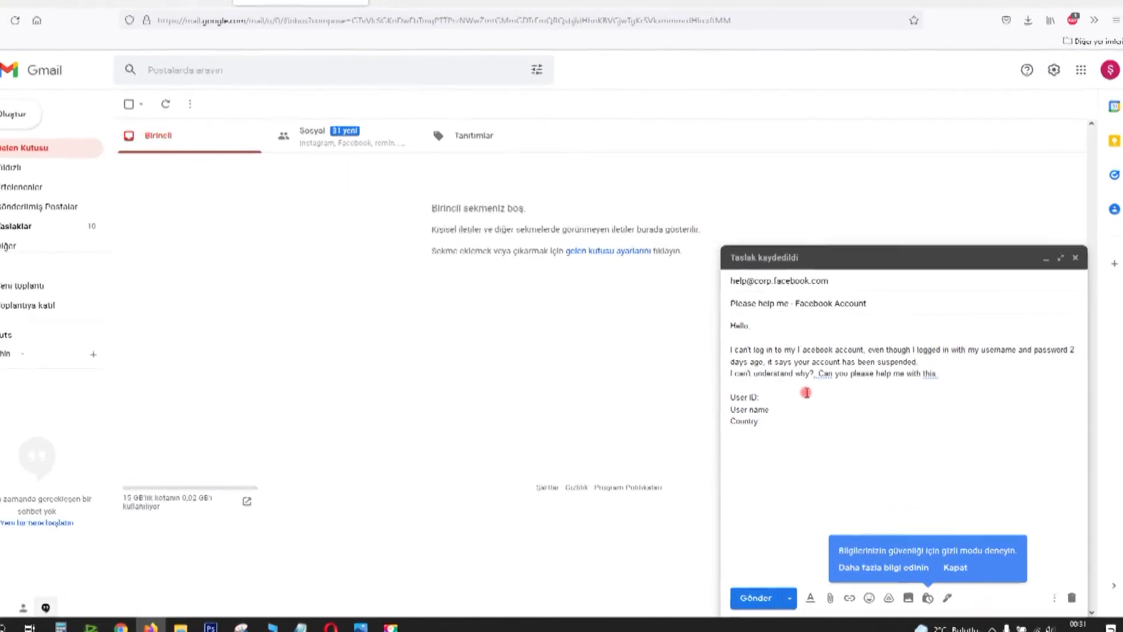
pyautogui.click(807, 392)
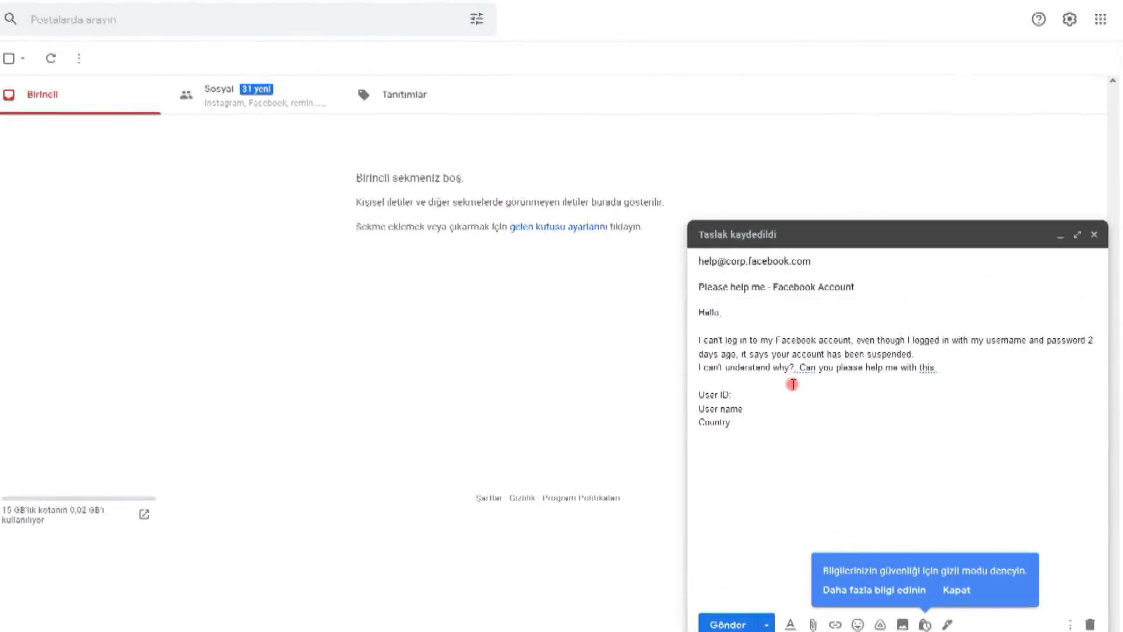
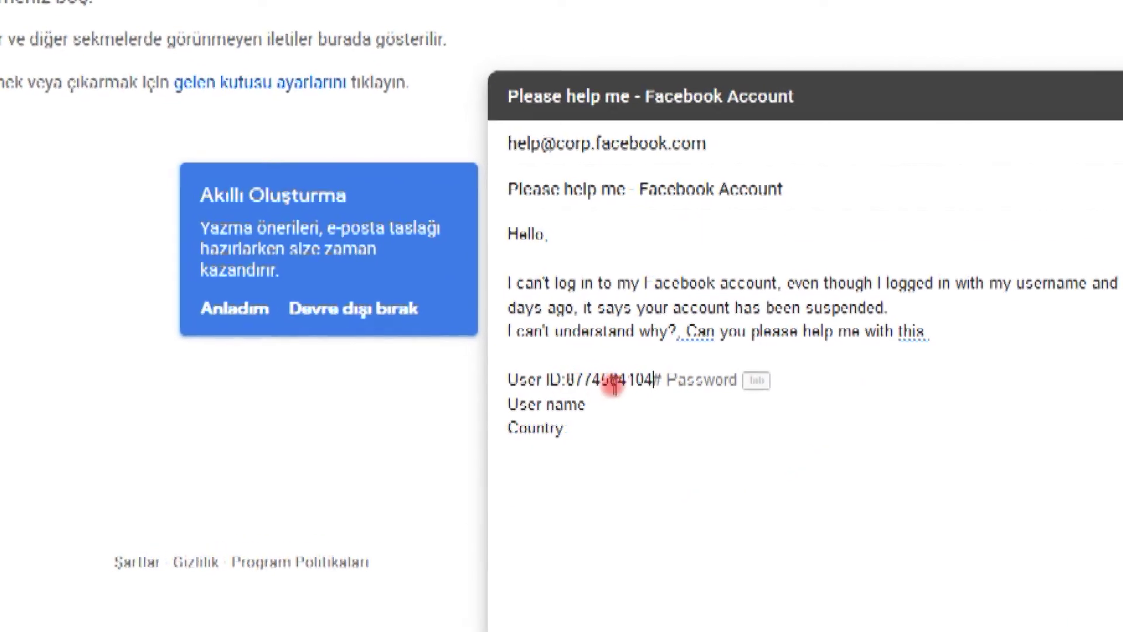
# Step: Add 'TURKEY' after 'Country:' and switch to the YouTube search results tab
pyautogui.click(598, 414)
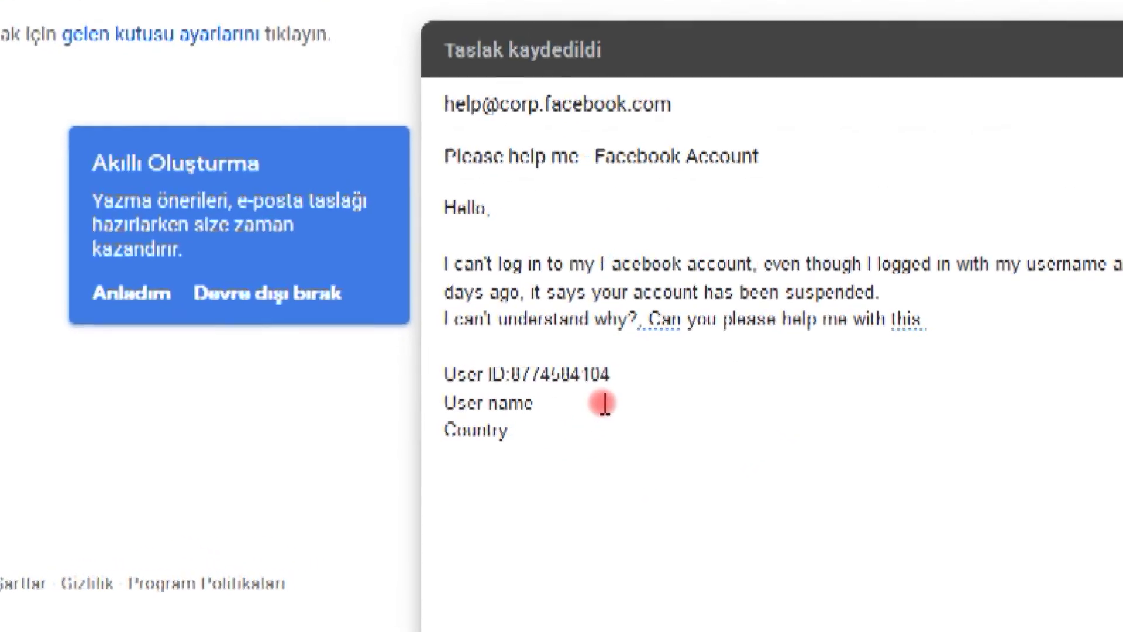
pyautogui.click(625, 404)
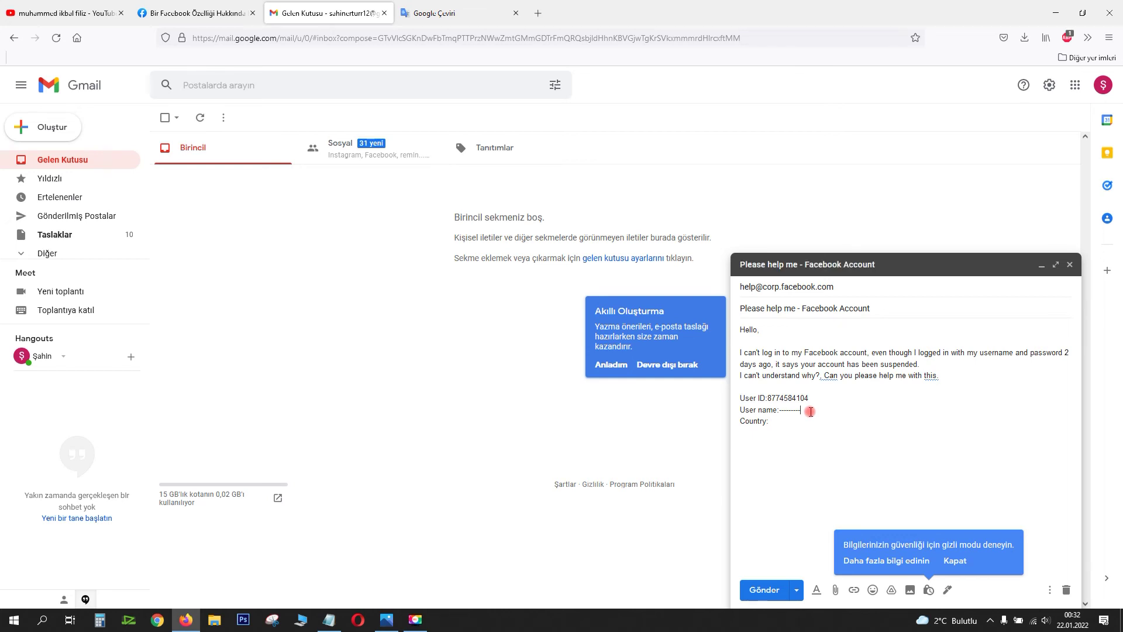
pyautogui.click(779, 416)
pyautogui.write('TURKEY')
pyautogui.click(868, 401)
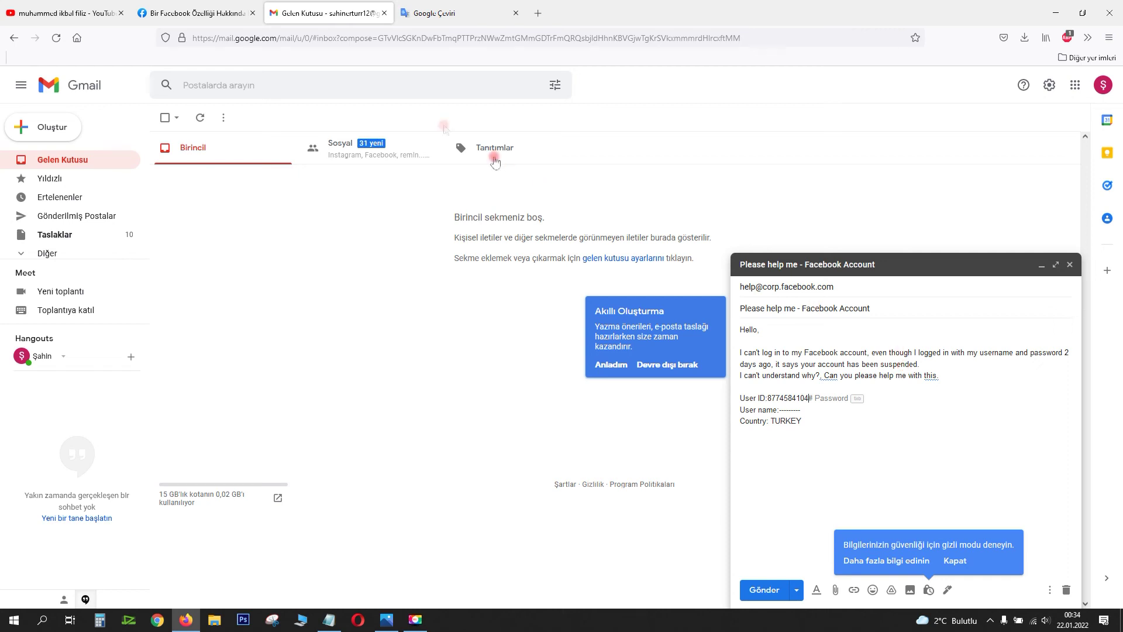
pyautogui.hotkey('ctrl', '1')
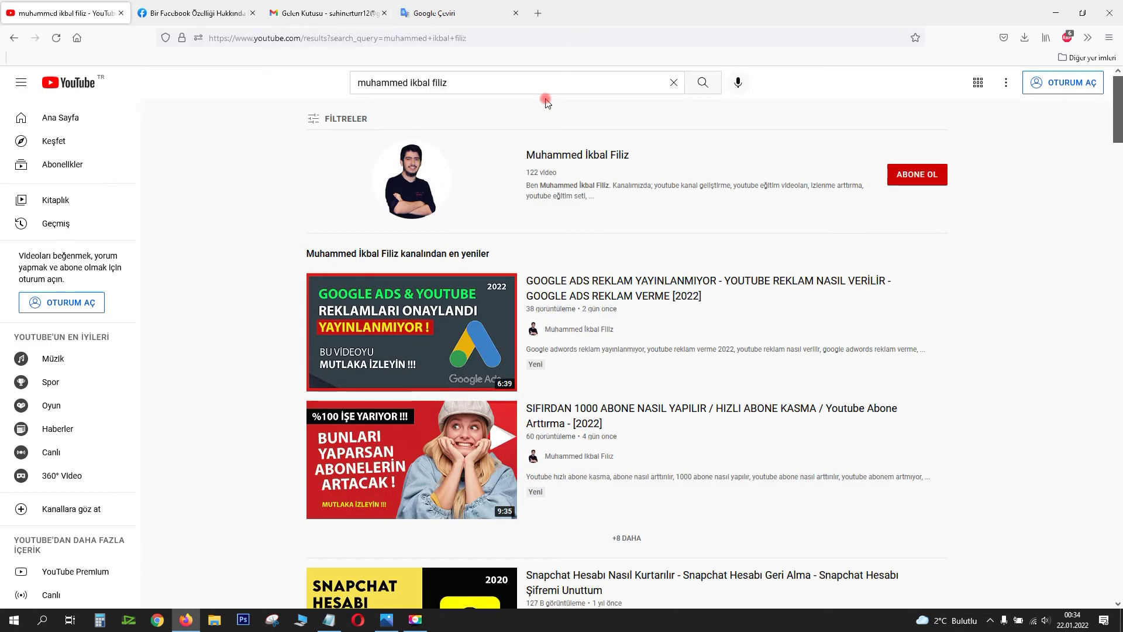